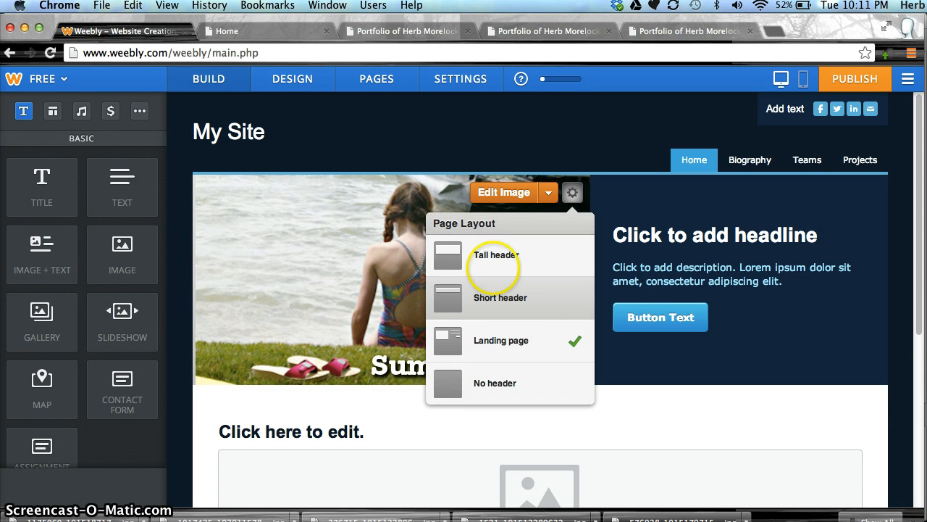
- View the header graphics on the published example portfolio sites and return to the Weebly editor
left_click(391, 31)
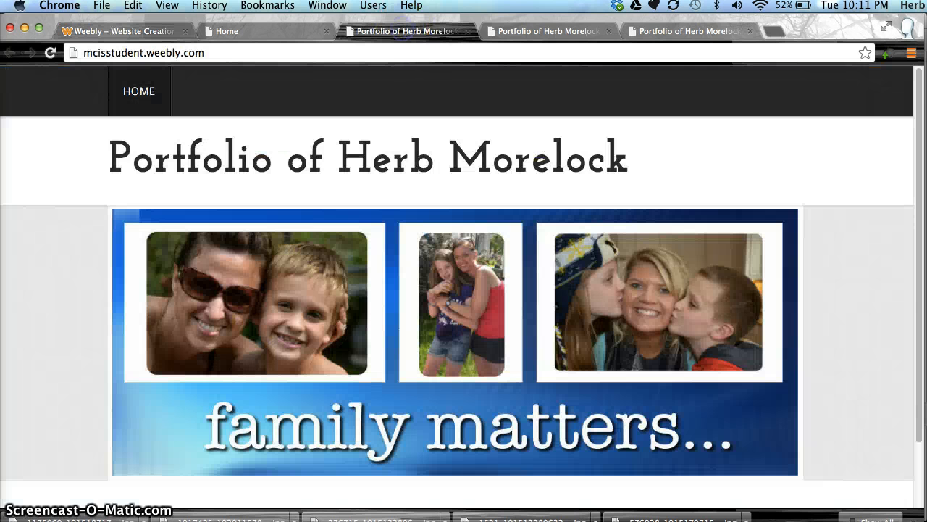
left_click(535, 33)
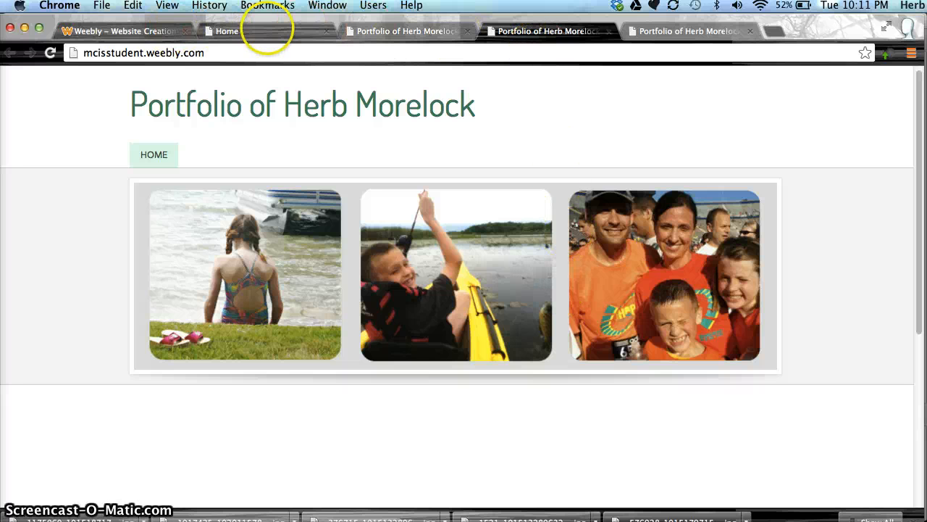
left_click(129, 31)
- Change the Home page's layout to Short header
mouse_move(441, 271)
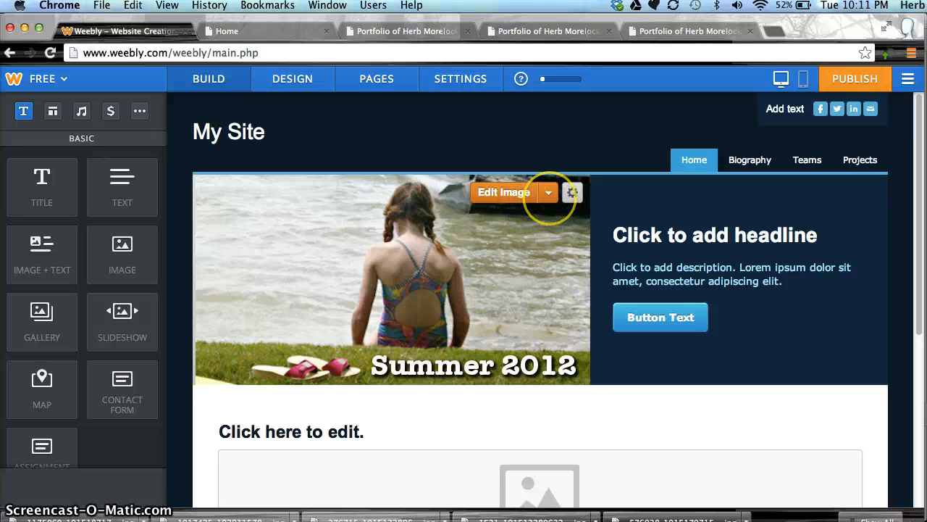
left_click(573, 192)
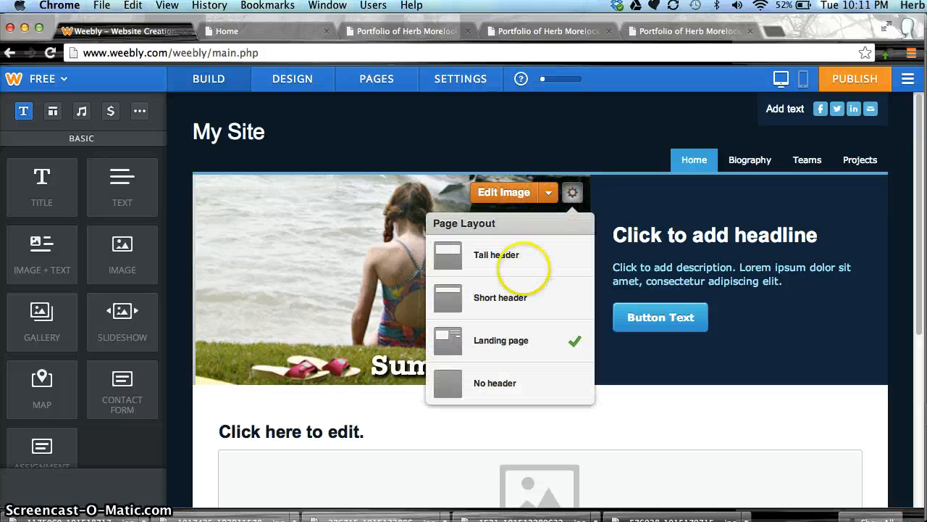
left_click(510, 297)
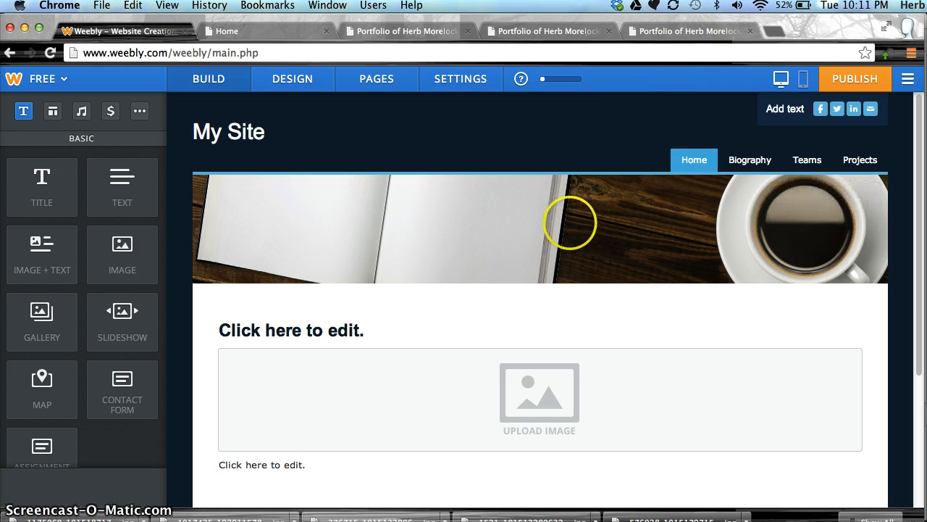
- Minimise the YouTube and website editor windows and switch to GIMP
left_click(855, 520)
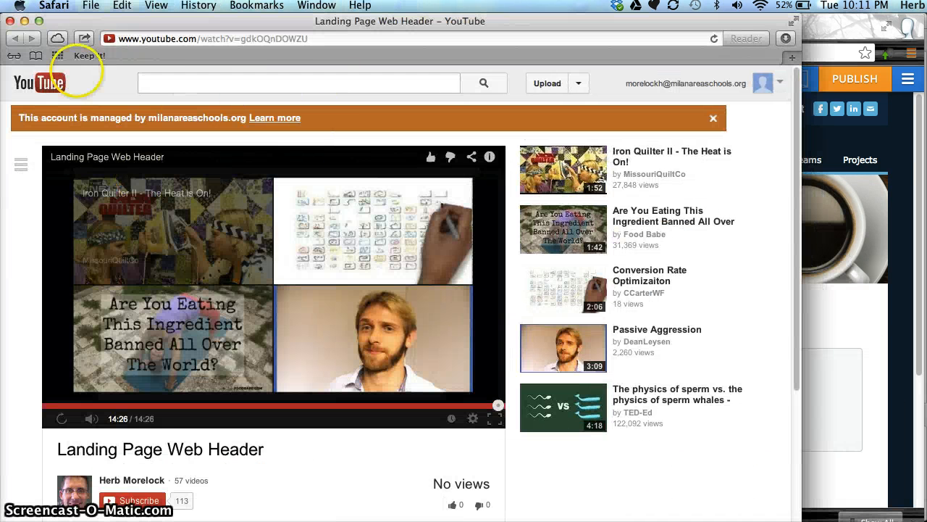
left_click(24, 21)
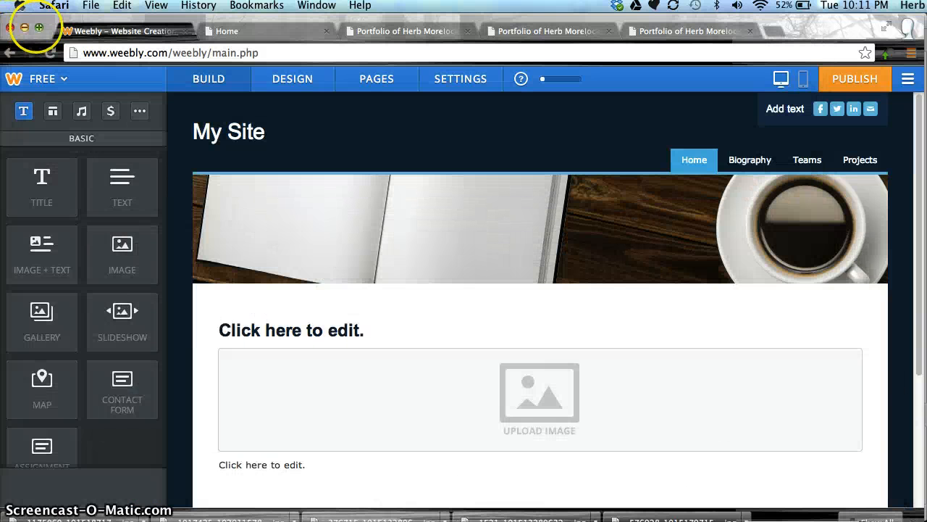
left_click(26, 20)
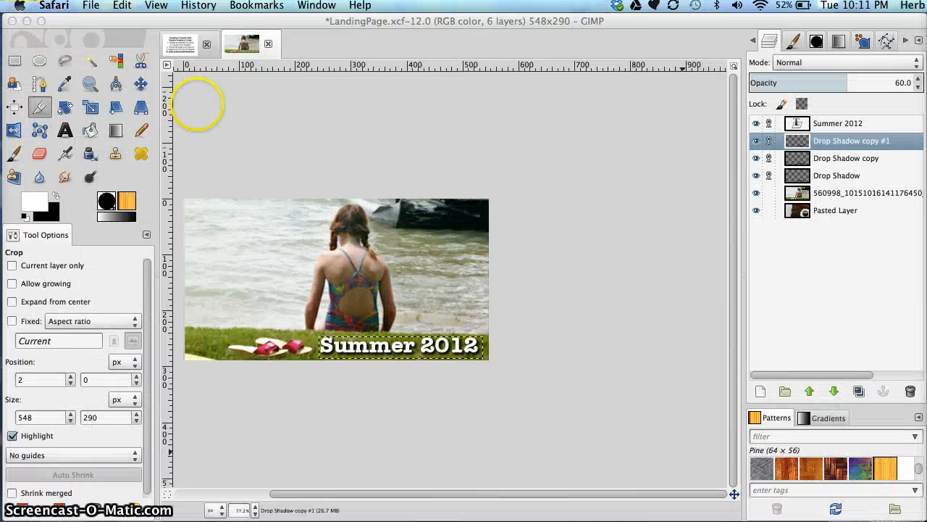
left_click(90, 5)
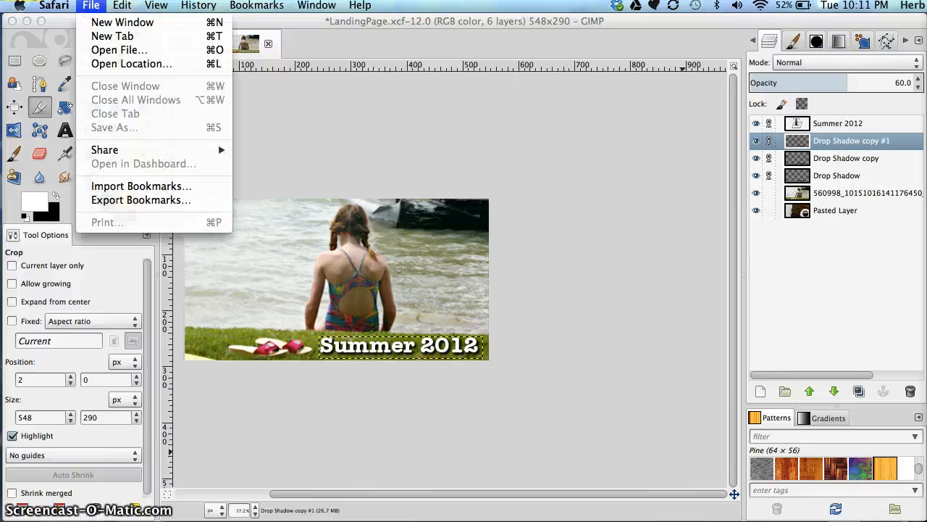
left_click(87, 5)
left_click(89, 25)
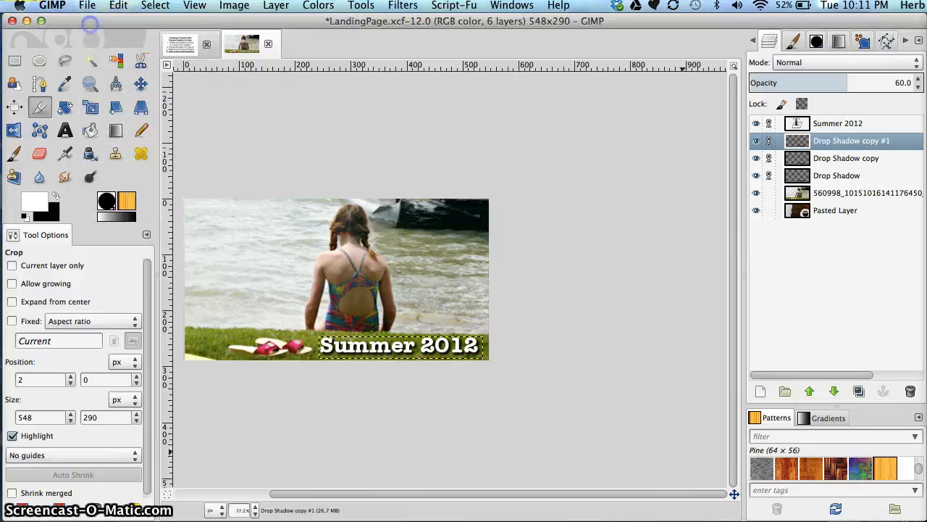
- Create an image from the clipboard screenshot and crop it to the short header banner, about 965 × 154 px
left_click(87, 5)
mouse_move(101, 36)
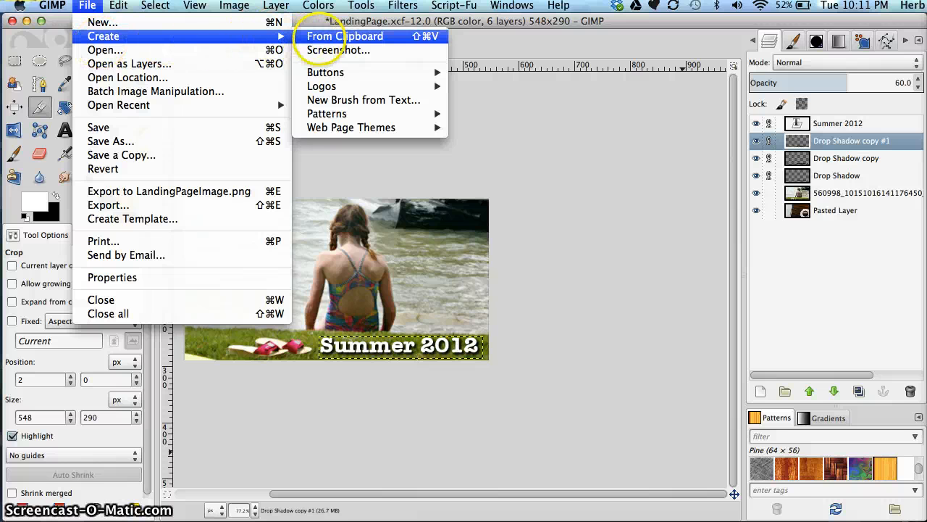
left_click(369, 38)
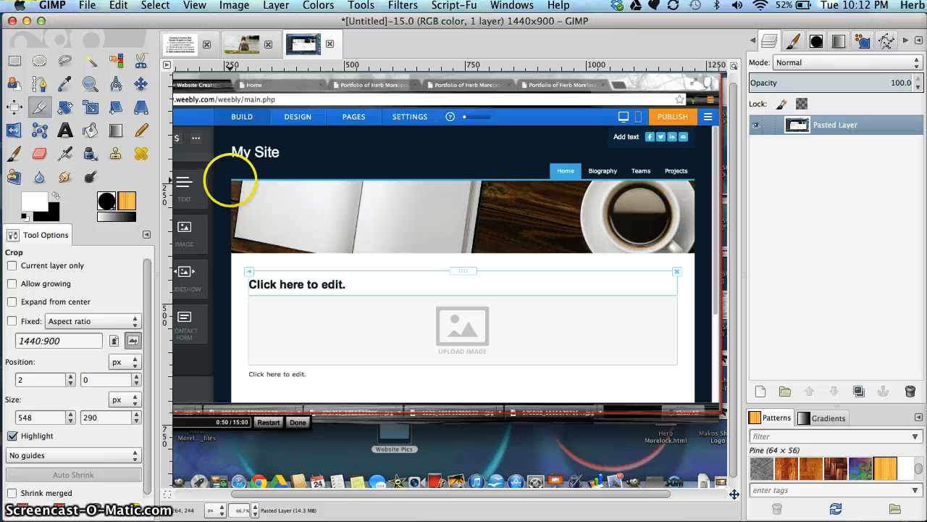
left_click_drag(231, 182, 696, 256)
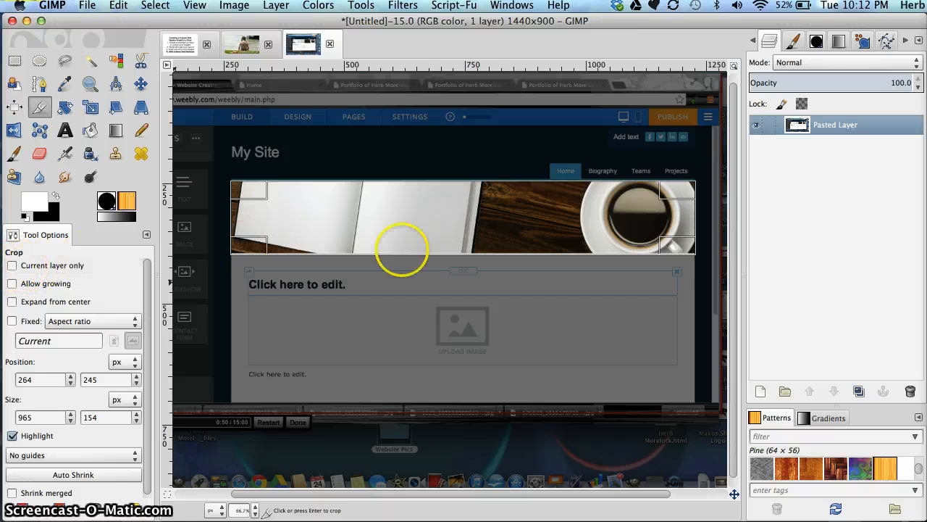
left_click(681, 246)
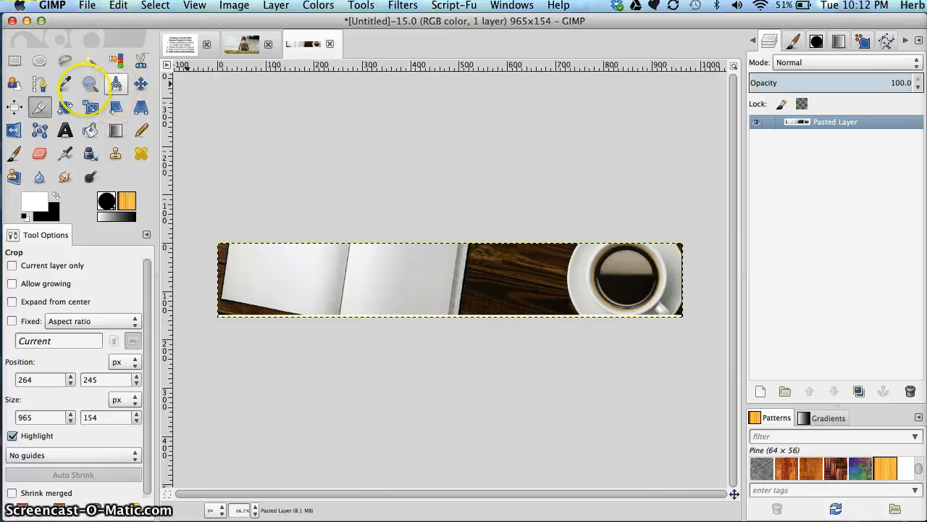
- Crop the leftover strip off the banner's lower edge, keeping an area of about 965 × 149 px
left_click(90, 84)
left_click_drag(198, 231, 698, 322)
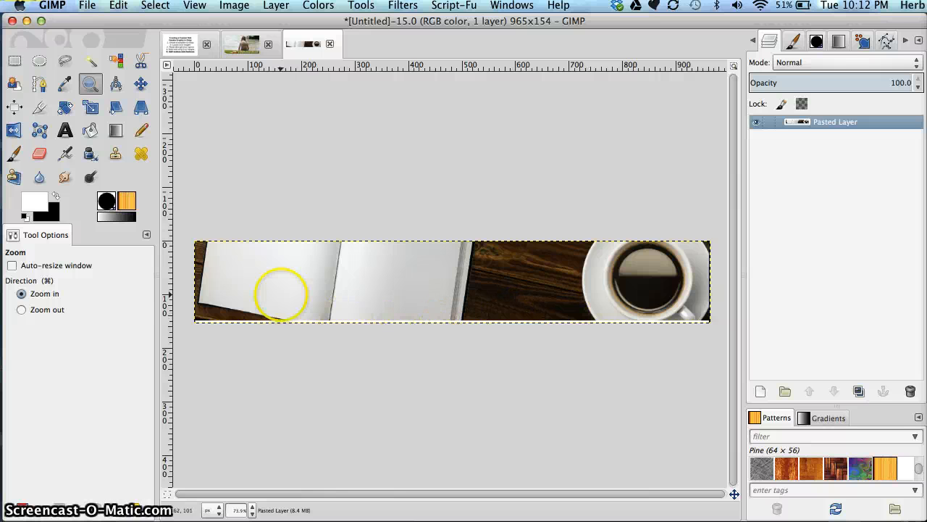
left_click_drag(183, 282, 717, 340)
left_click_drag(377, 295, 403, 279)
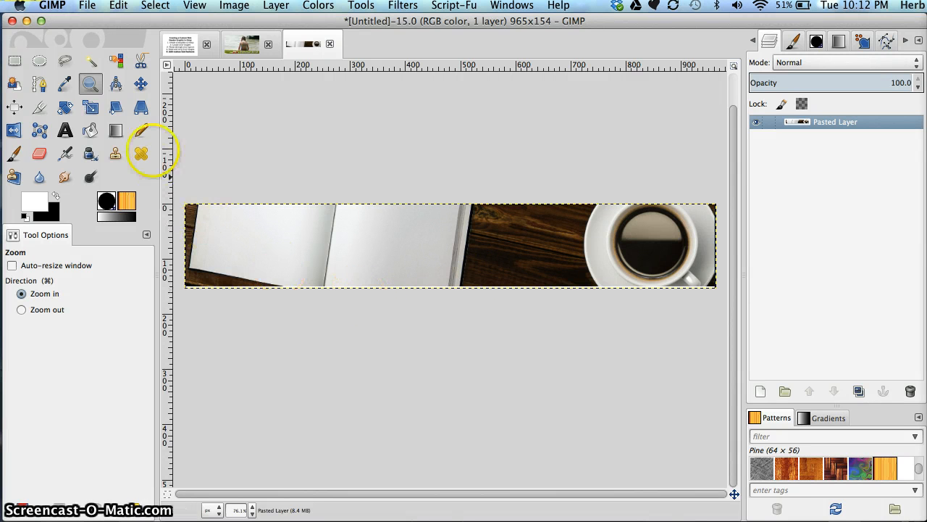
left_click(40, 107)
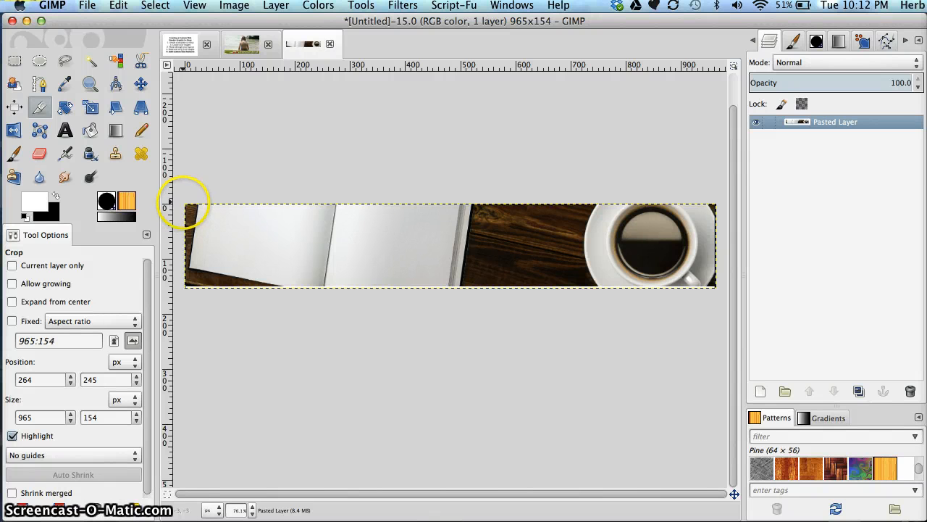
left_click_drag(187, 206, 727, 287)
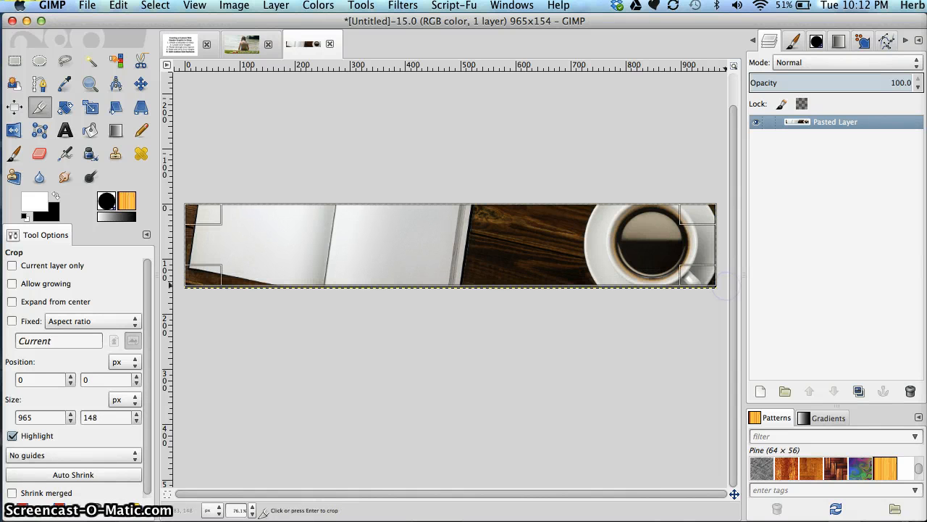
left_click_drag(615, 280, 618, 281)
left_click(689, 272)
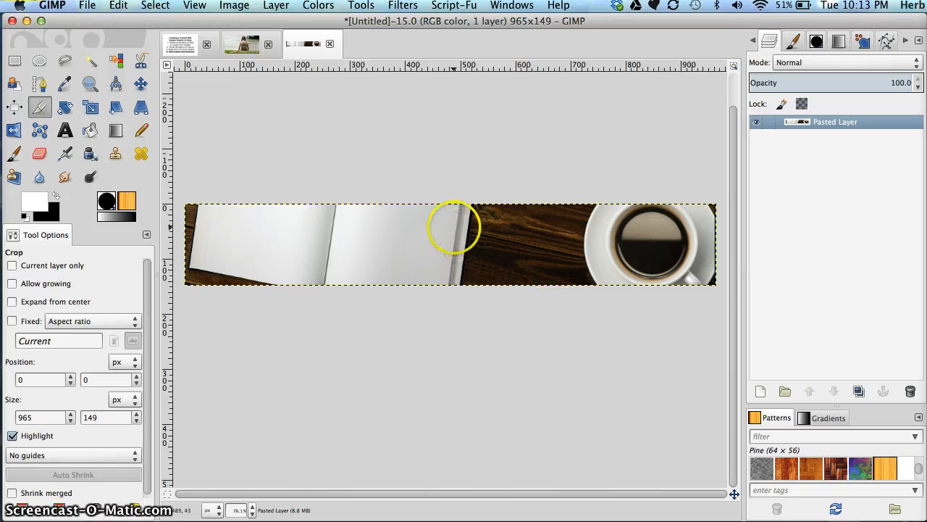
- Read the list of header creation steps in the instructions image and return to the cropped banner
left_click(191, 46)
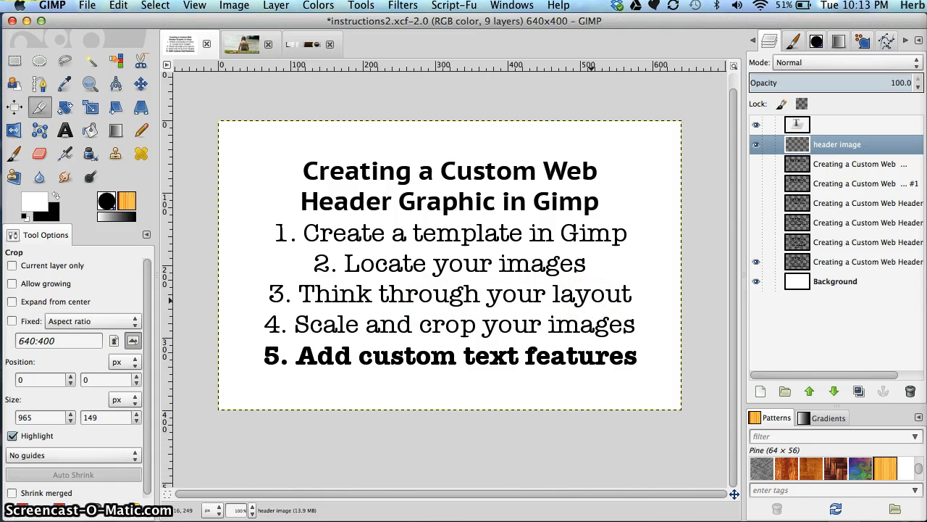
left_click(304, 45)
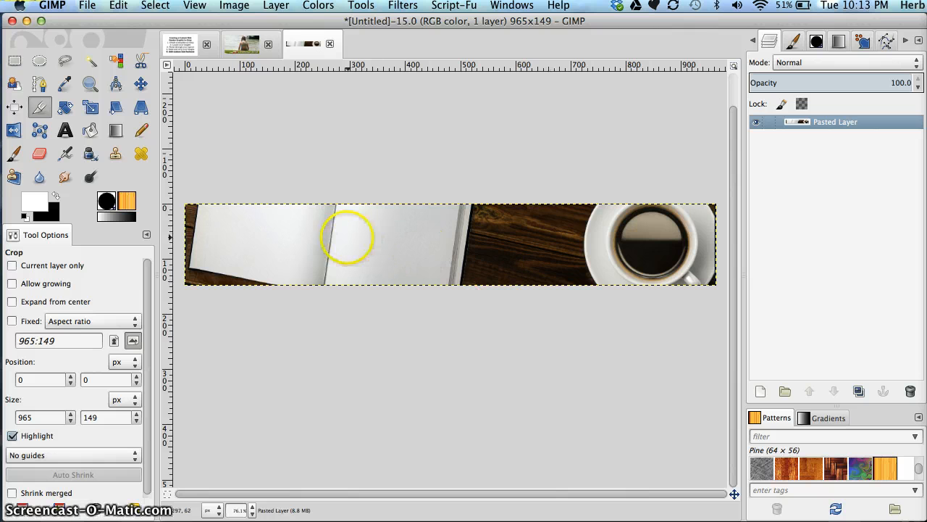
- Place two vertical guides on the banner, at about 20 px near its left edge and about 945 px near its right edge
left_click_drag(169, 239, 195, 236)
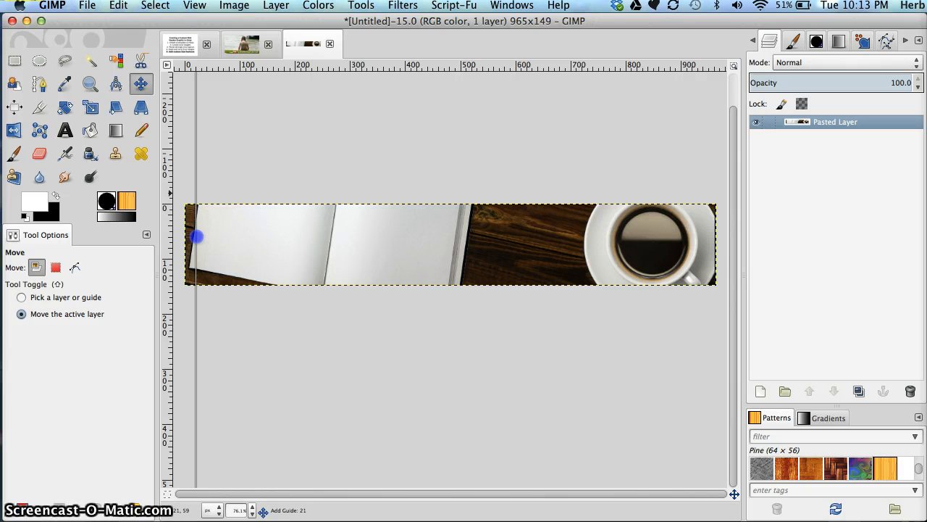
left_click_drag(196, 236, 197, 236)
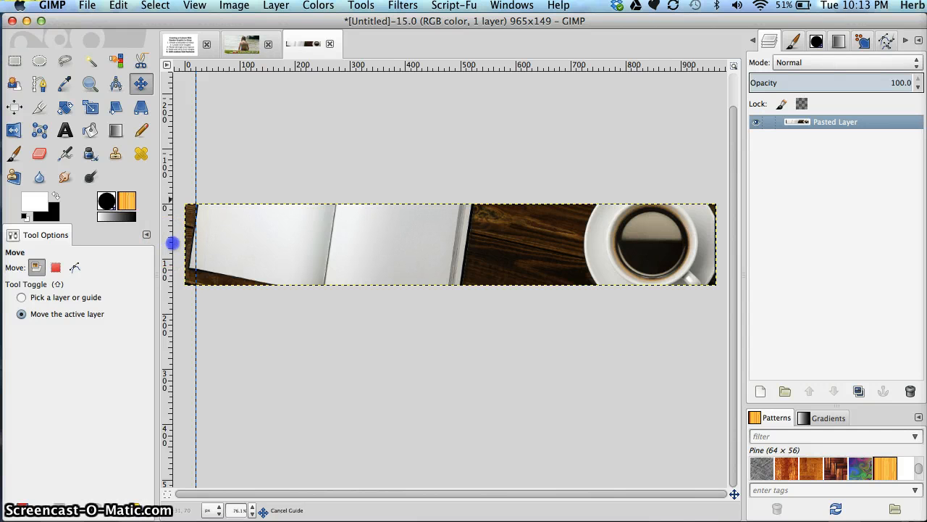
left_click_drag(172, 243, 708, 247)
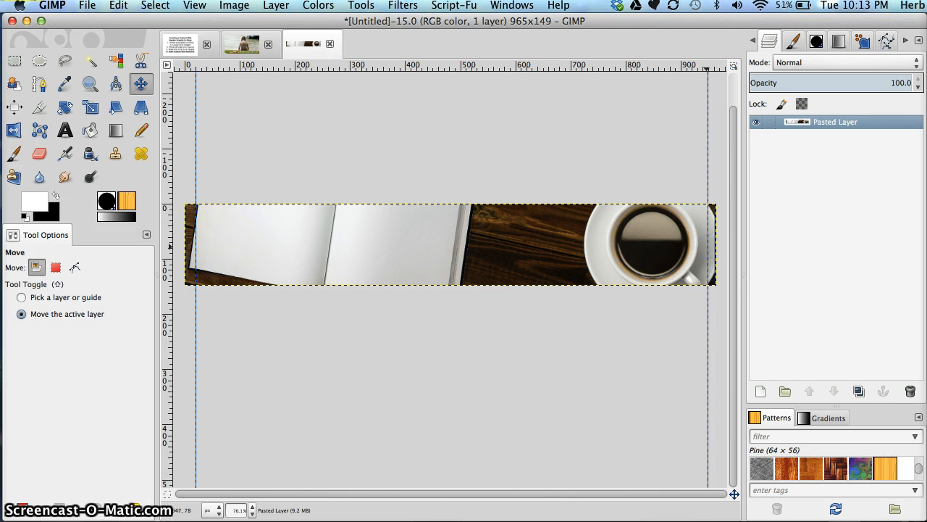
left_click(40, 298)
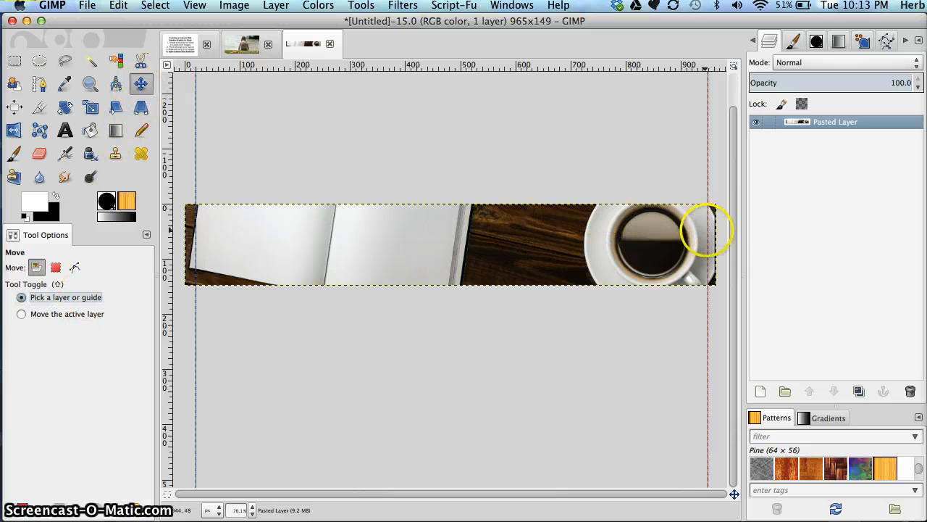
left_click_drag(707, 230, 704, 231)
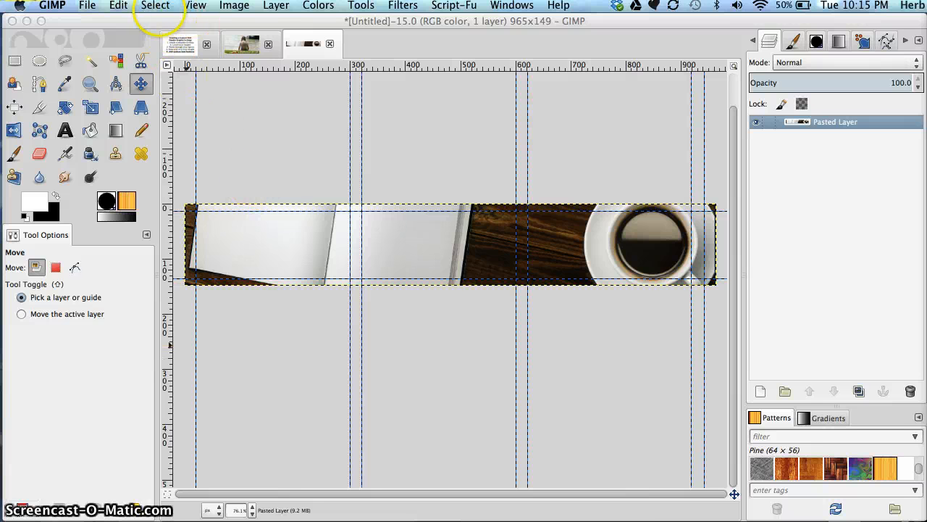
left_click(154, 6)
left_click(154, 6)
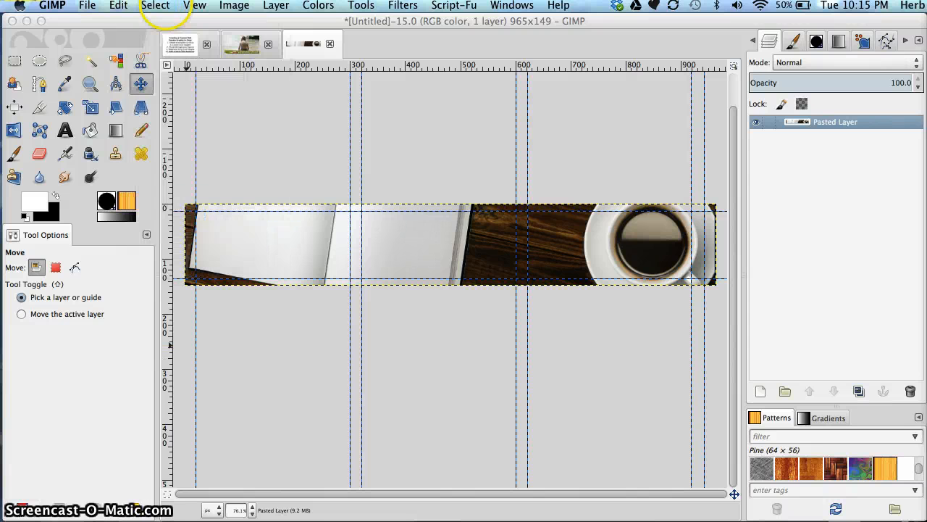
left_click(118, 6)
mouse_move(194, 6)
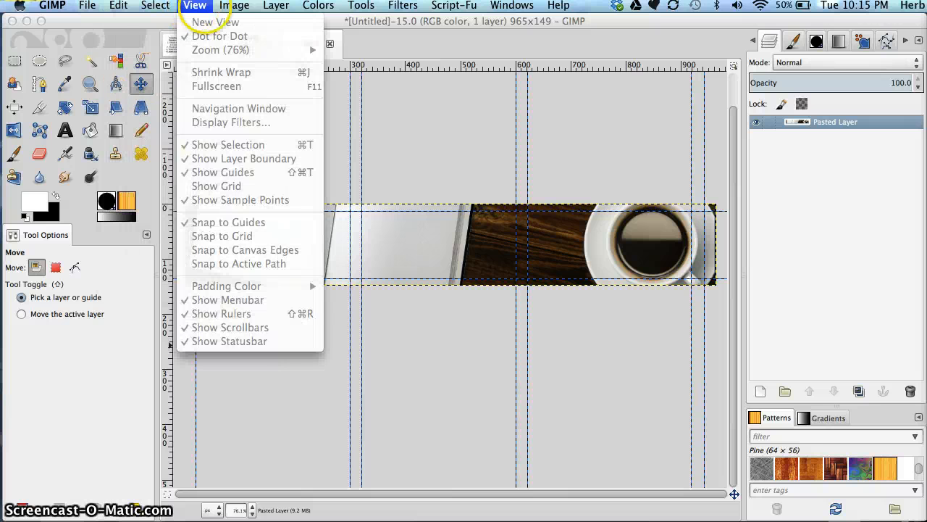
left_click(390, 224)
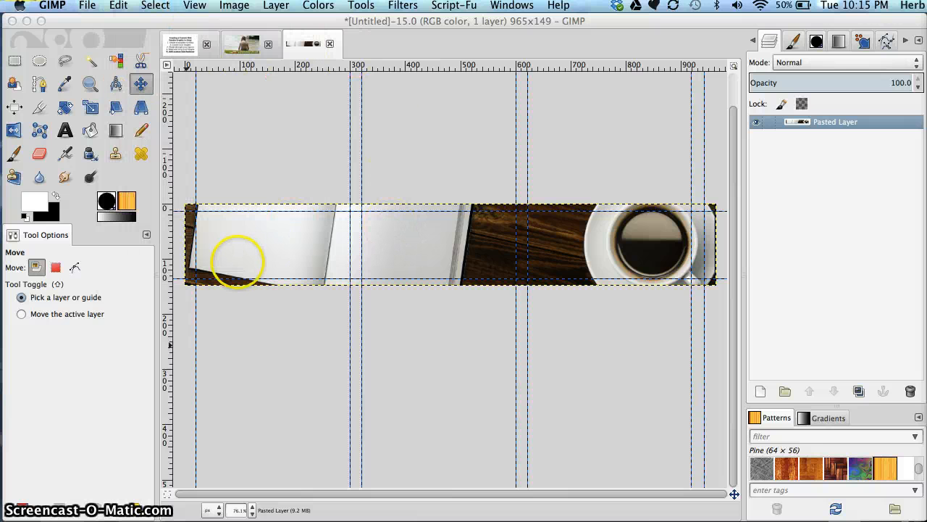
left_click(237, 261)
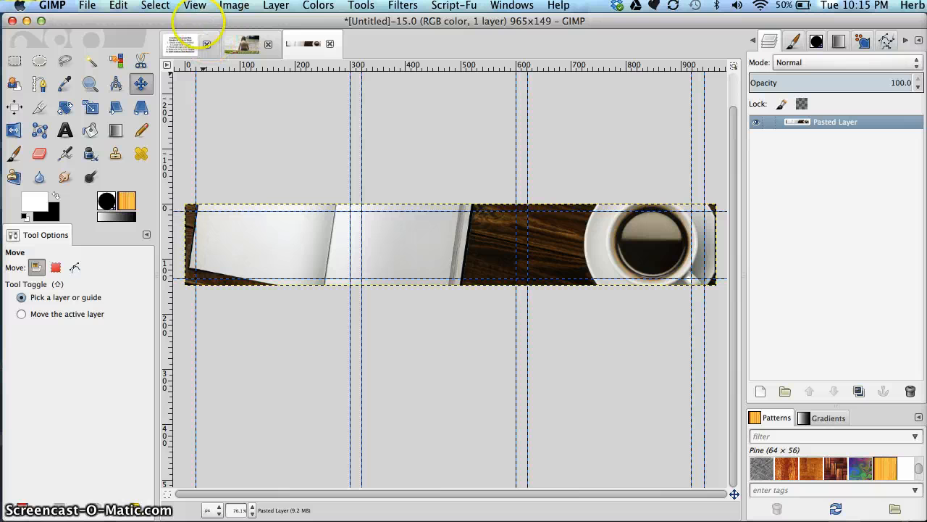
- Check that Snap to Guides is enabled, and hide the guides and show them again
left_click(203, 7)
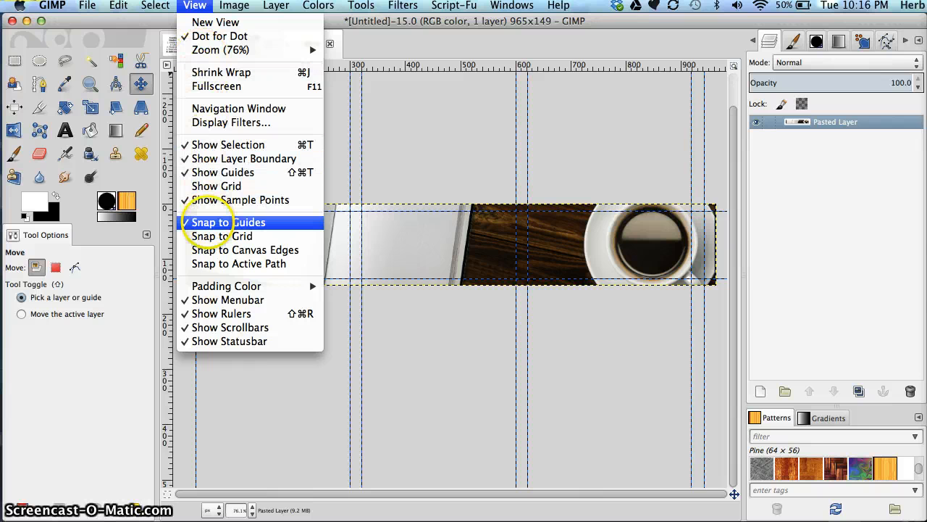
left_click(214, 223)
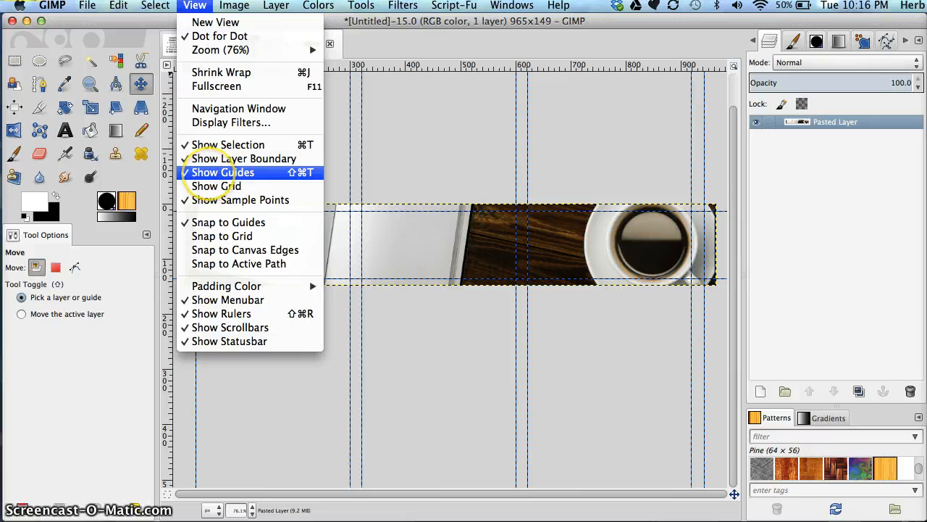
left_click(203, 173)
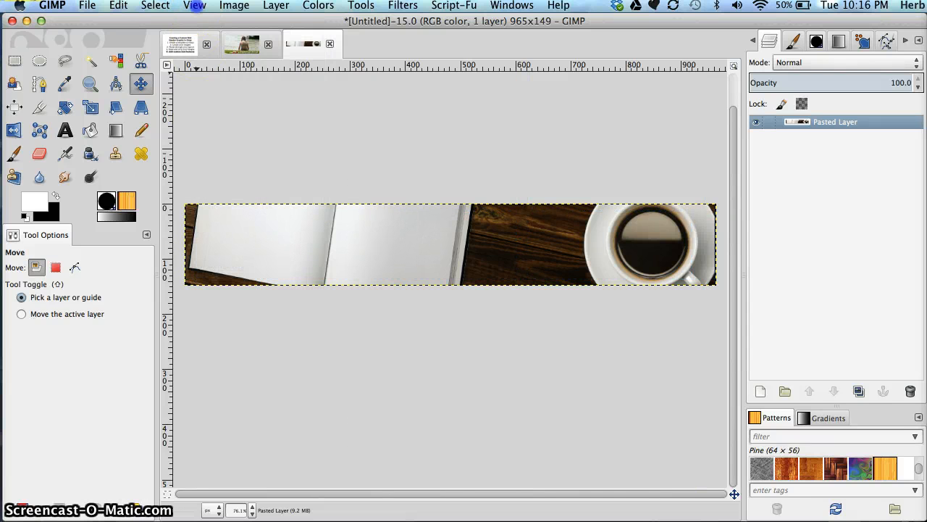
left_click(194, 5)
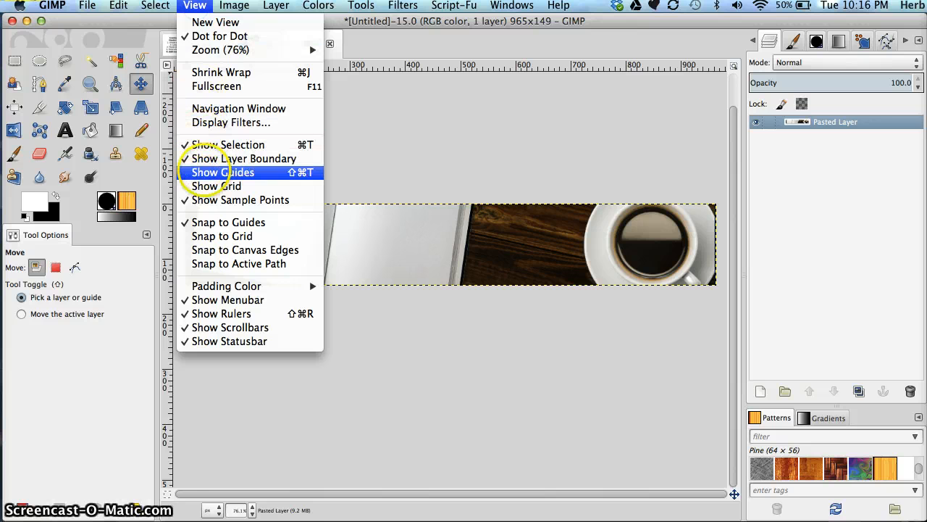
left_click(205, 172)
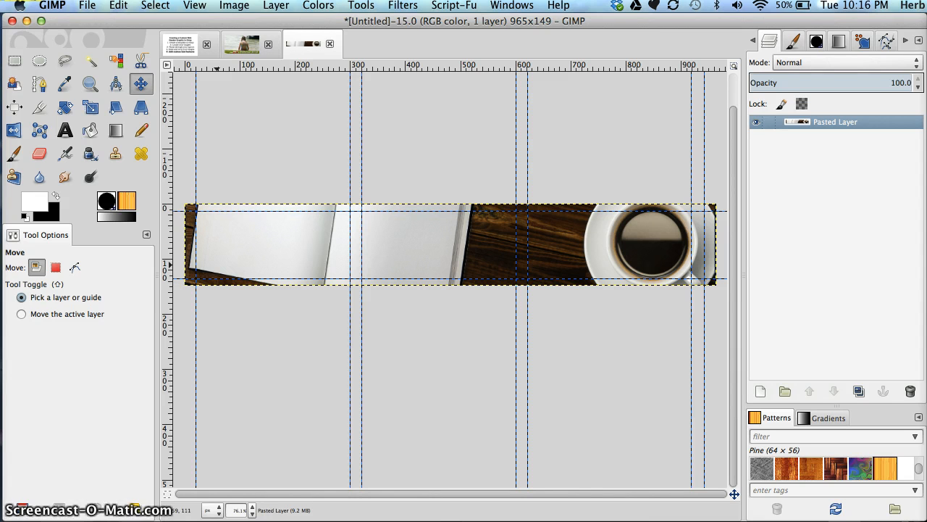
- Add the photo of the woman and boy from the Website Pics folder to the banner, converting it to the RGB working space
left_click(426, 520)
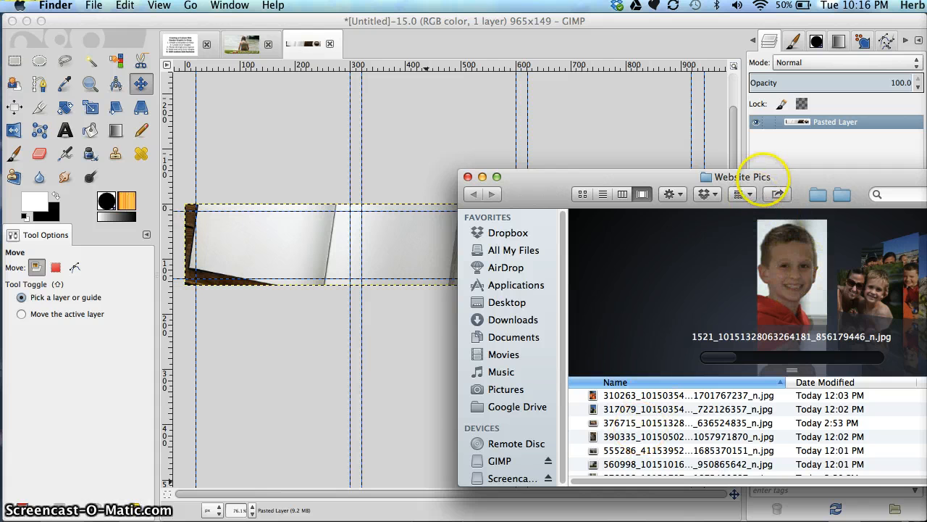
left_click_drag(762, 176, 685, 300)
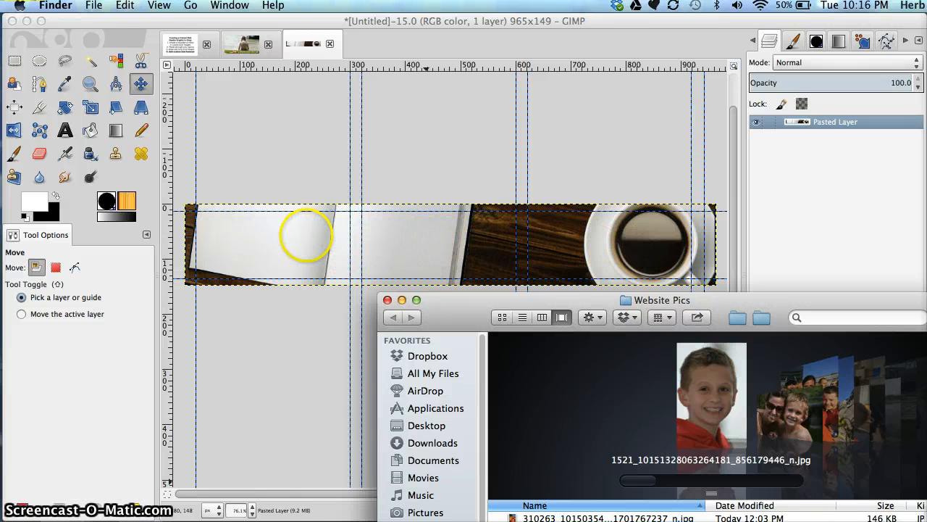
left_click_drag(523, 298, 484, 146)
left_click(738, 242)
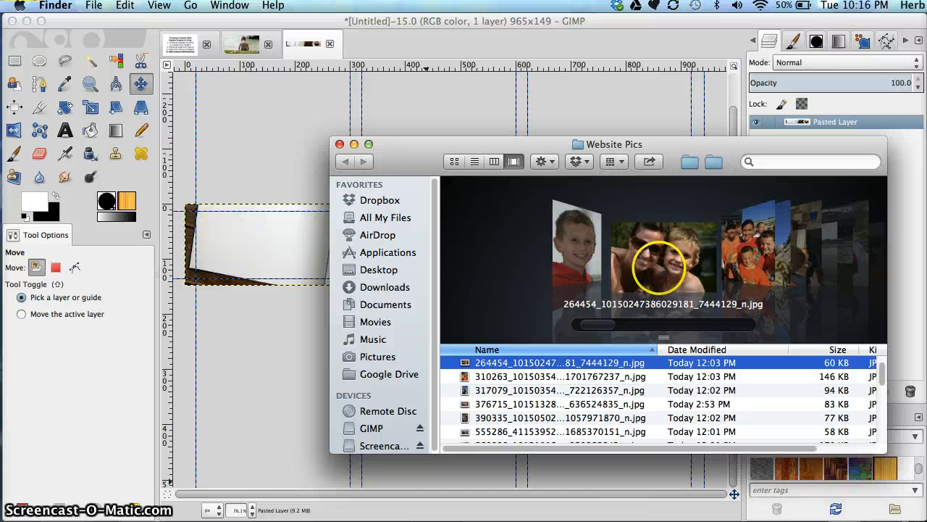
left_click_drag(500, 350, 294, 250)
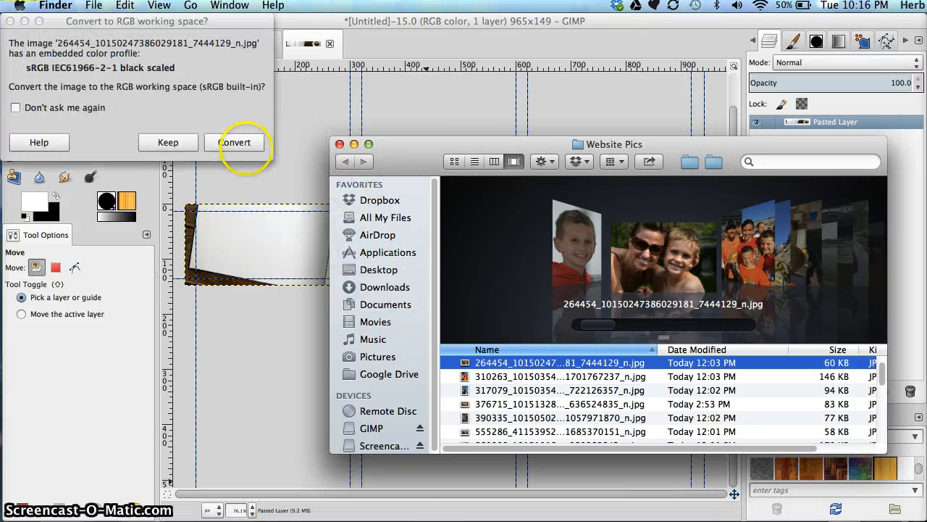
left_click(244, 144)
left_click(250, 143)
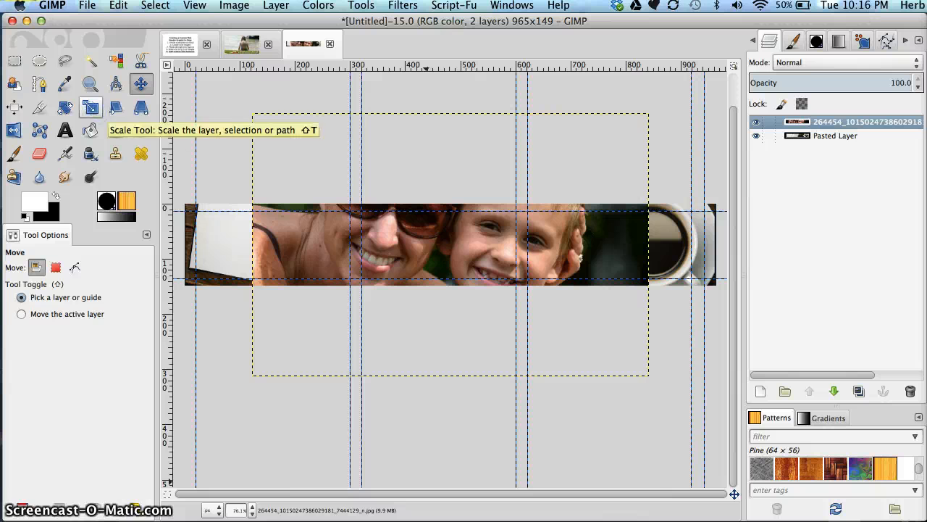
- Scale the photo layer proportionally to about 365 × 242 px and move it over the banner's left end
left_click(370, 197)
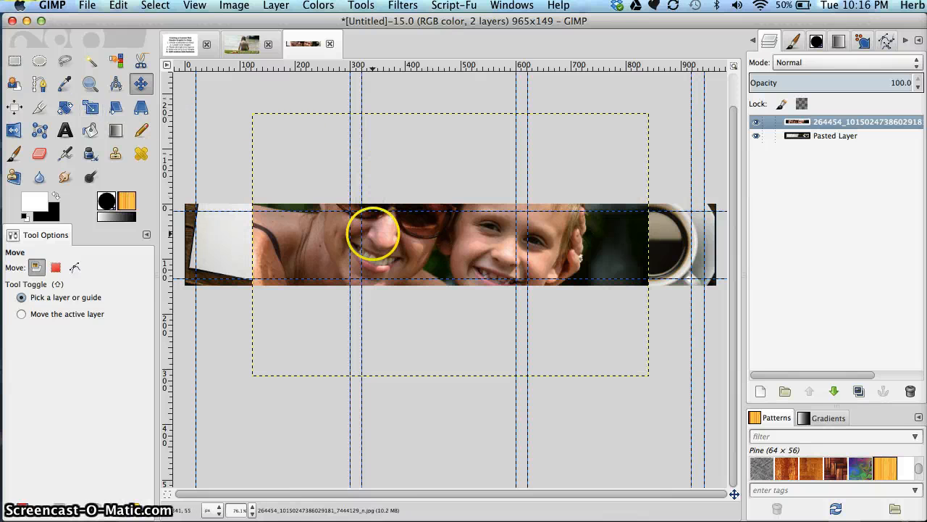
left_click(91, 107)
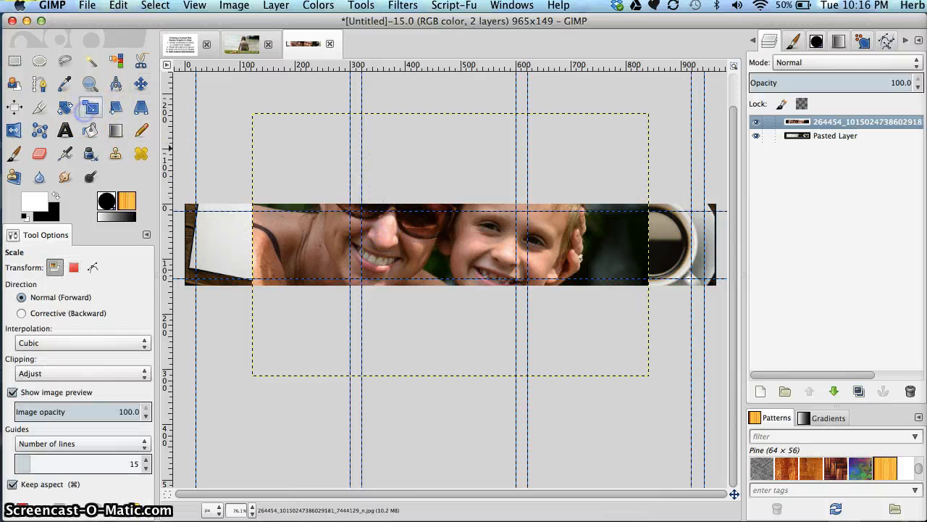
left_click(364, 217)
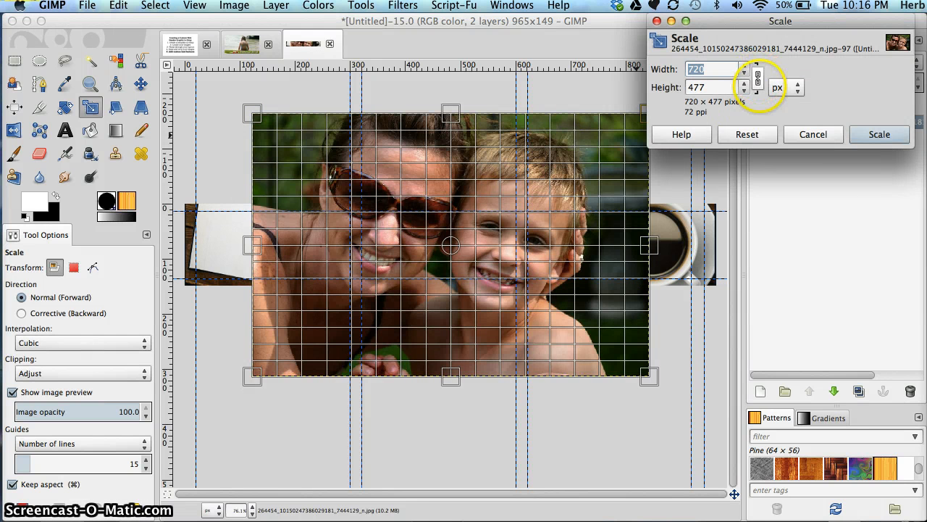
left_click_drag(625, 155, 421, 288)
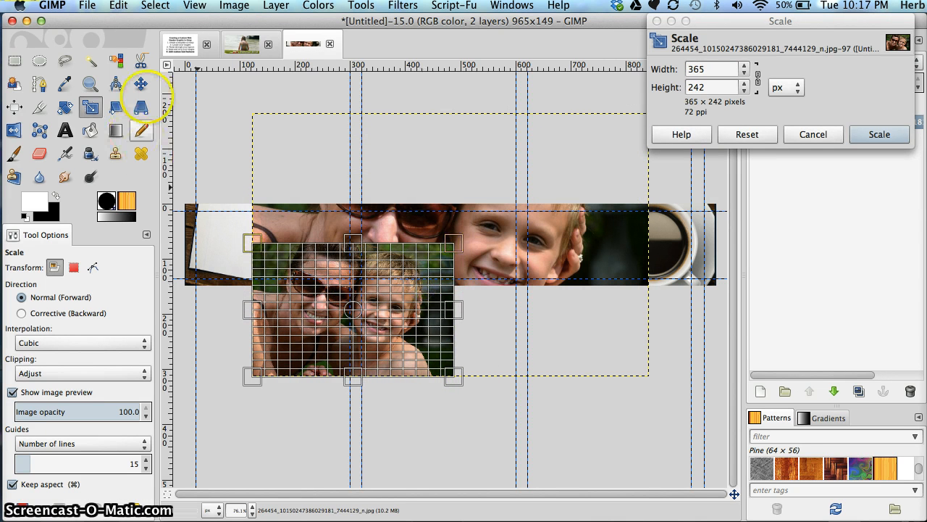
left_click(873, 134)
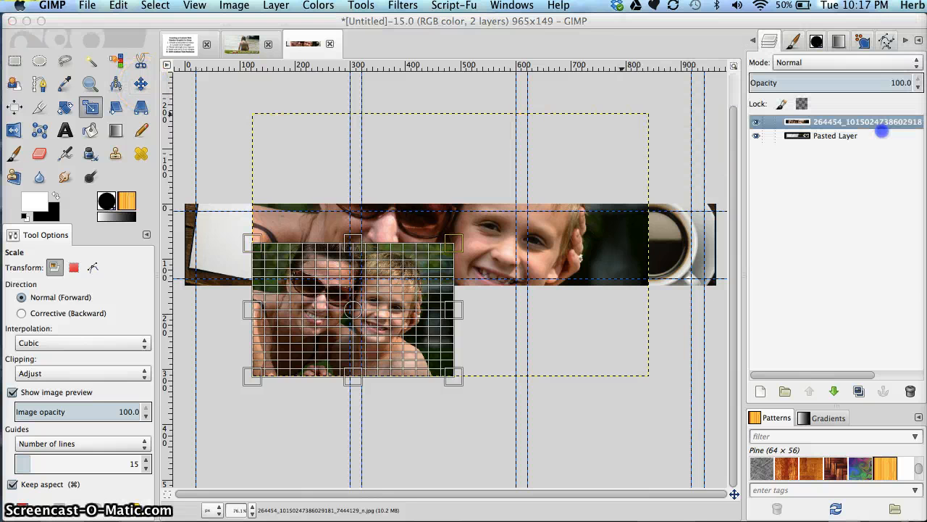
left_click(139, 84)
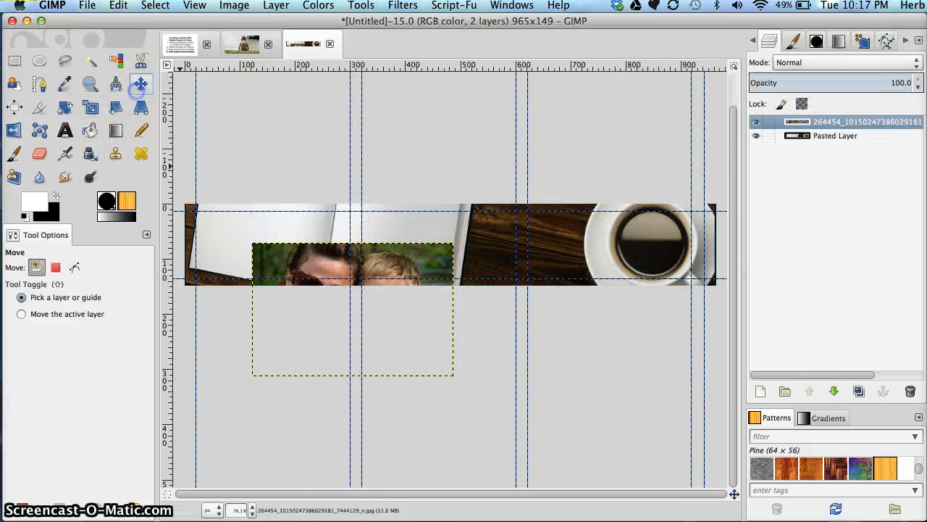
left_click_drag(276, 248, 199, 204)
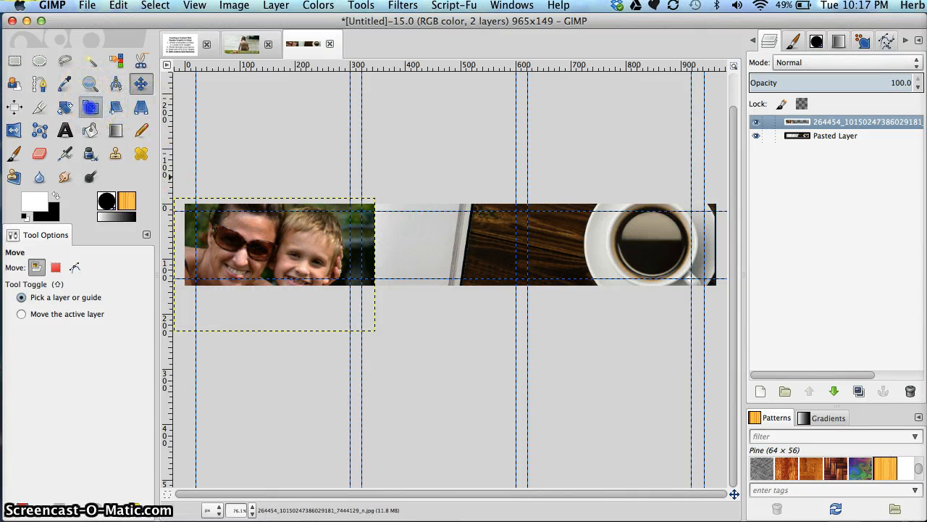
- Scale the photo layer down to about 328 × 217 px, aligned with the banner's upper-left corner
left_click(90, 107)
left_click(306, 249)
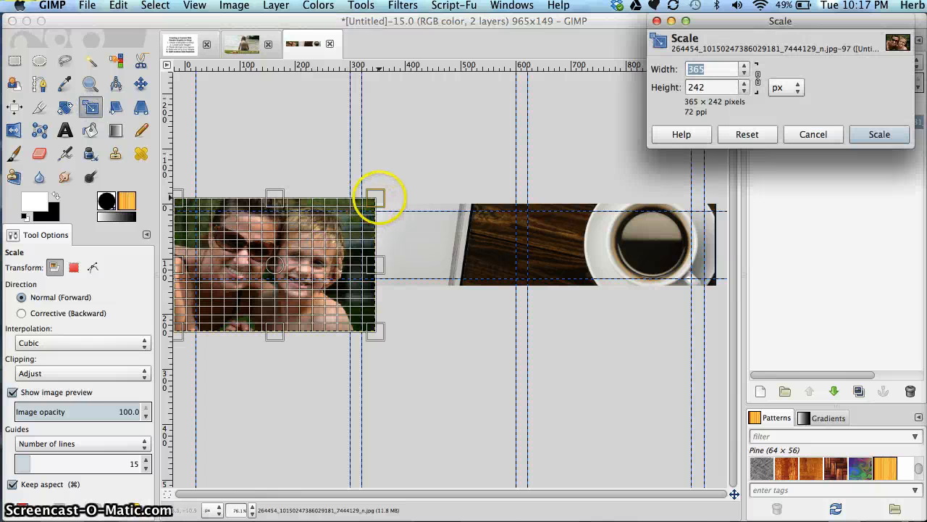
left_click_drag(380, 197, 357, 215)
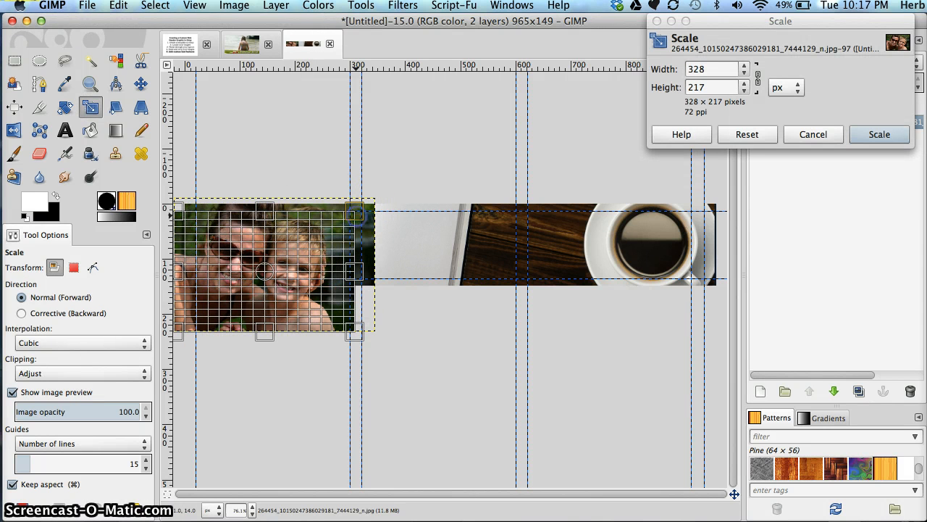
mouse_move(265, 268)
left_mouse_down()
mouse_move(276, 253)
mouse_move(276, 267)
left_mouse_up()
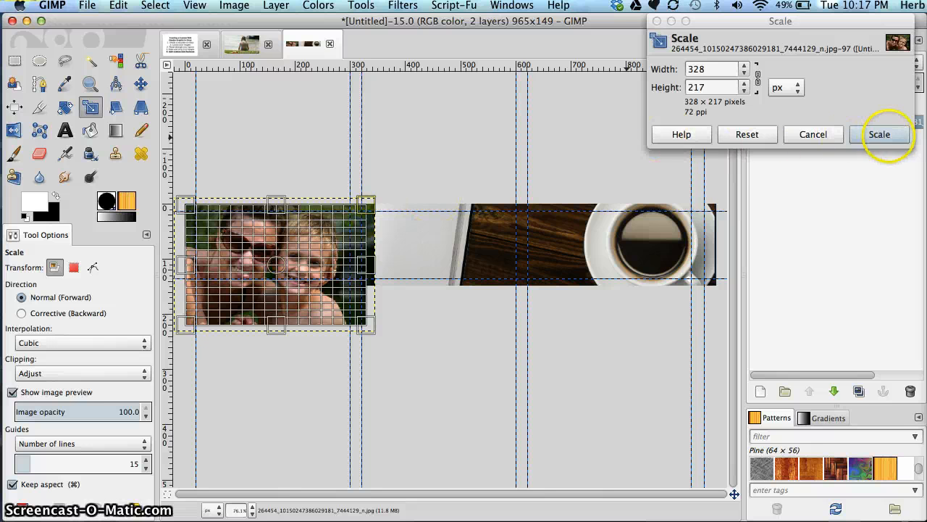
left_click(879, 134)
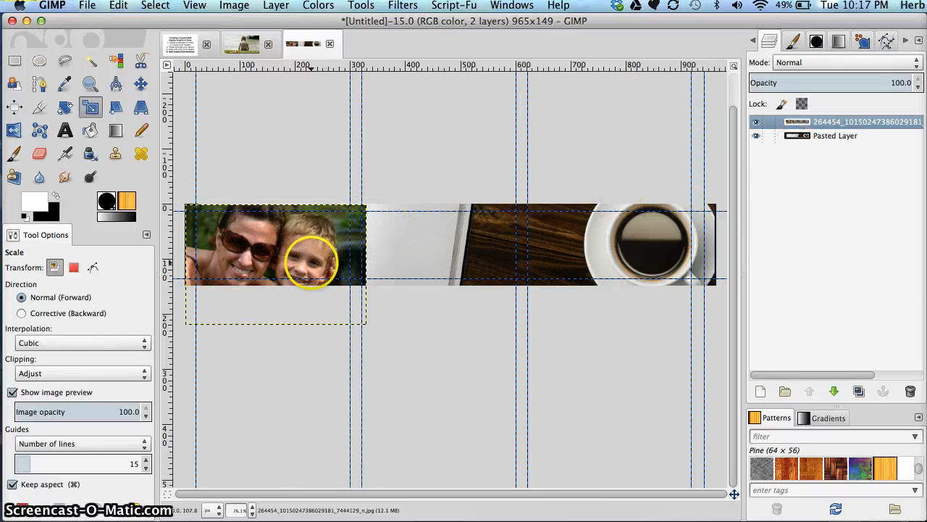
- Reduce the photo layer to about 302 × 201 px and move its left edge onto the banner's first vertical guide
left_click(308, 256)
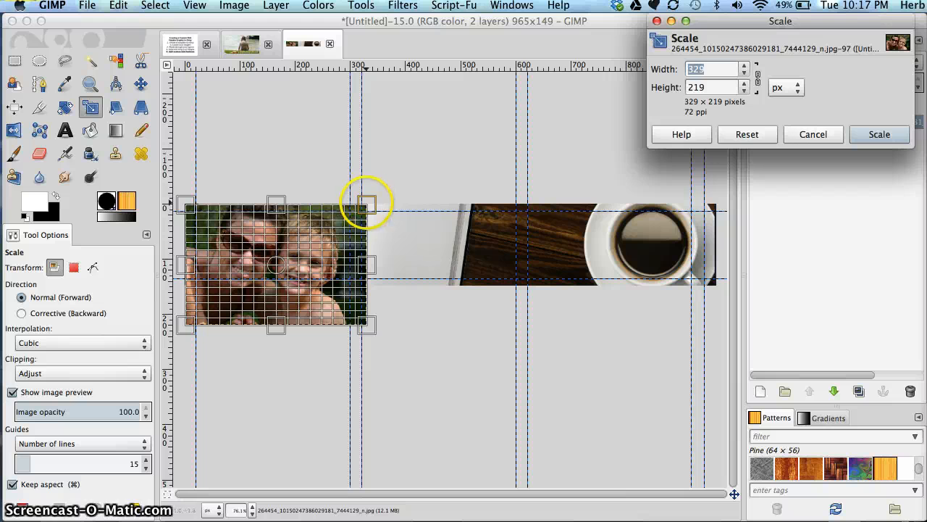
right_click(363, 209)
left_click(354, 219)
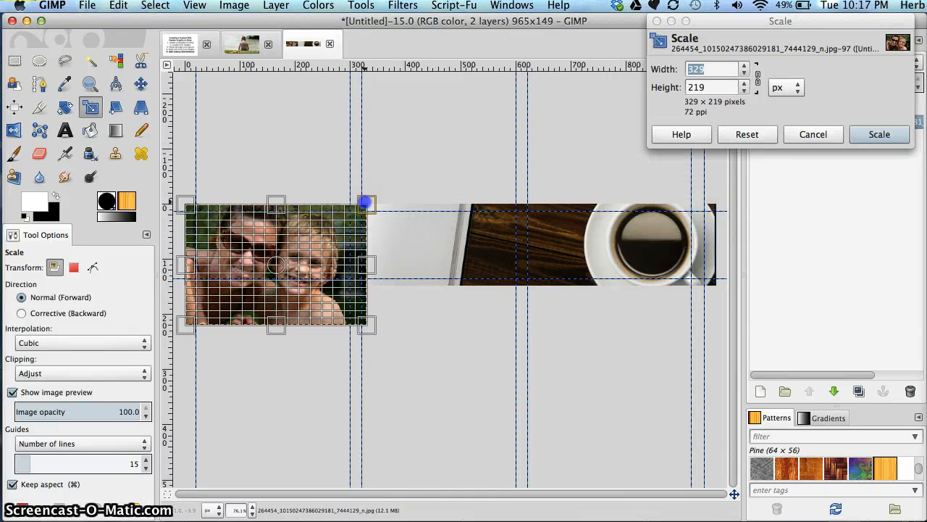
left_click_drag(365, 202, 350, 214)
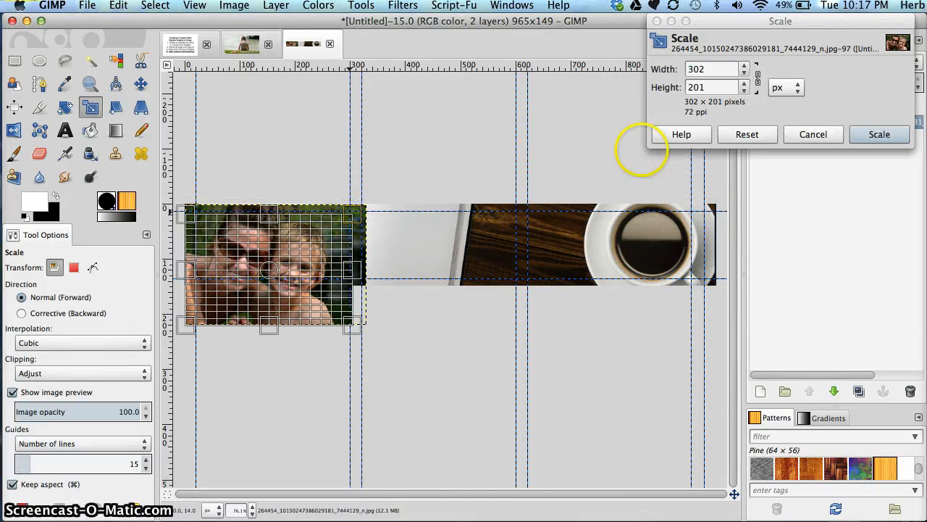
left_click(878, 131)
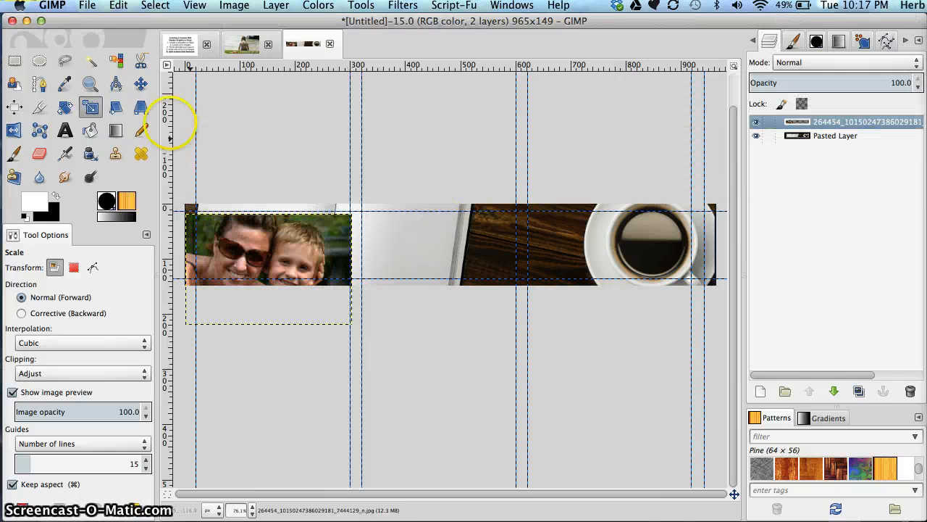
left_click(140, 84)
left_click(244, 232)
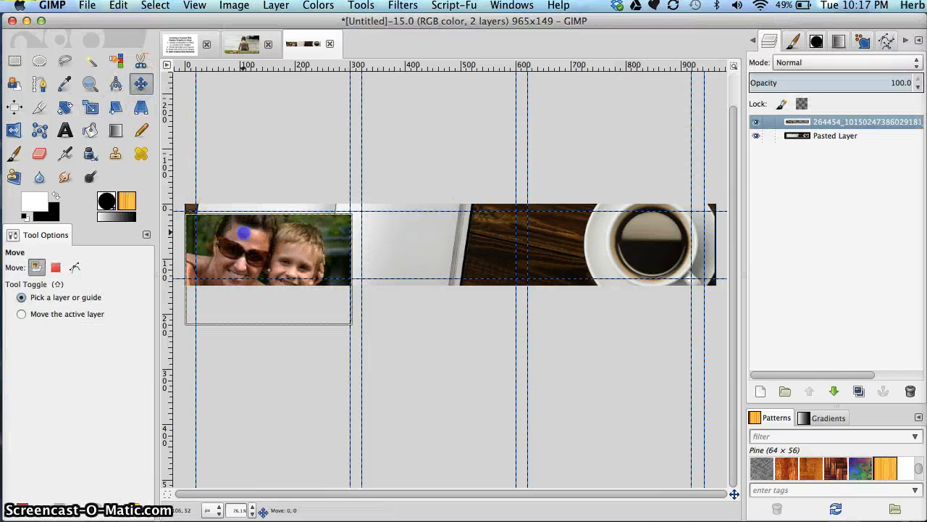
left_click_drag(243, 232, 250, 220)
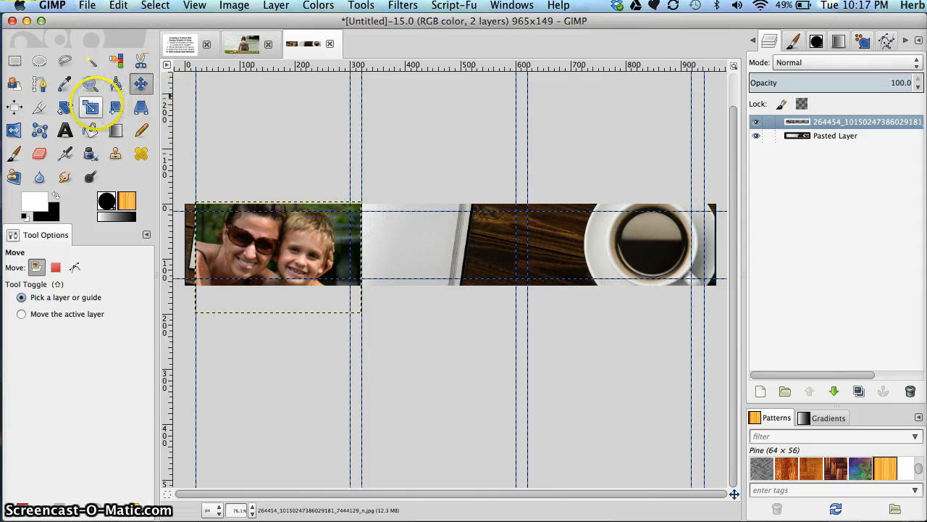
- Scale the photo layer to about 280 × 187 px and position it between the banner's first two vertical guides
left_click(90, 107)
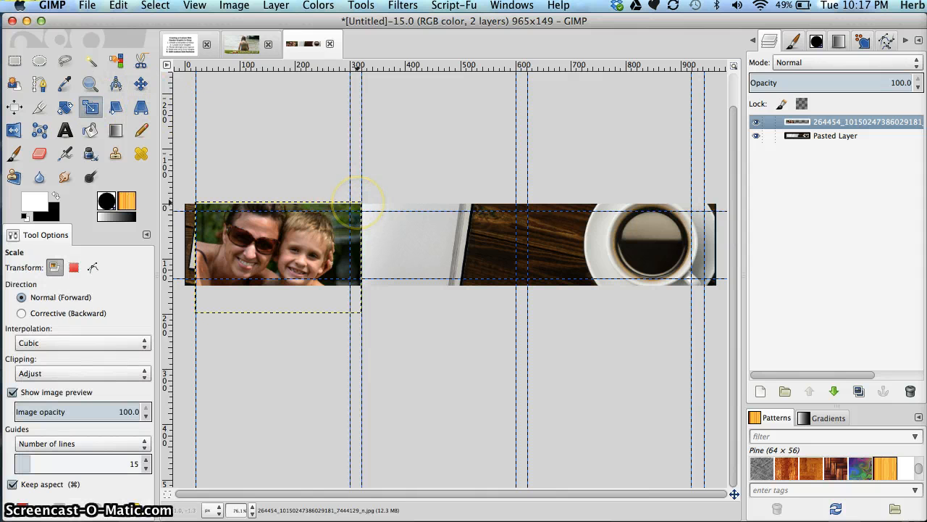
left_click(358, 203)
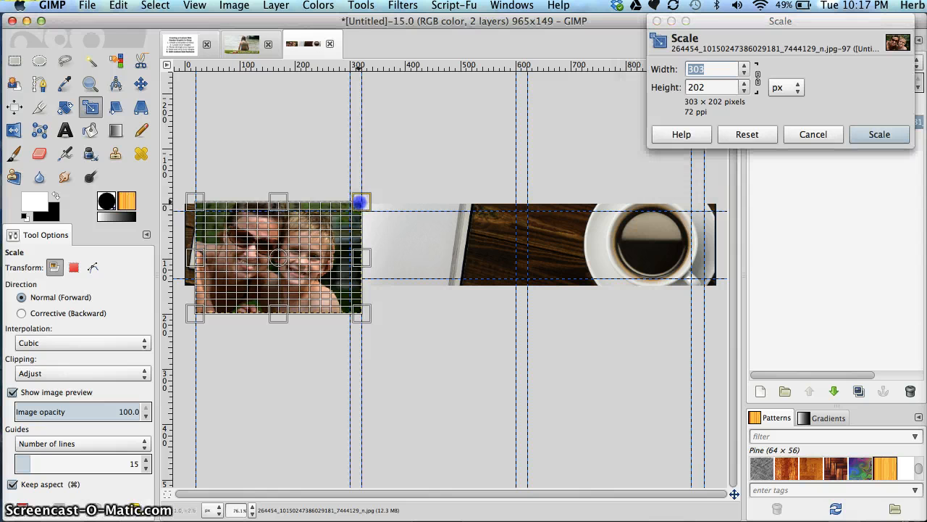
left_click_drag(358, 204, 351, 208)
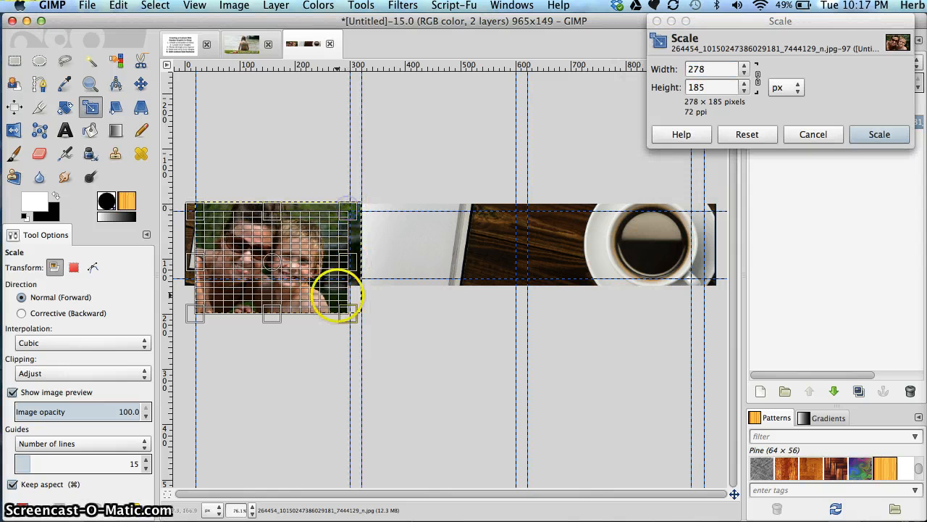
left_click_drag(348, 316, 363, 320)
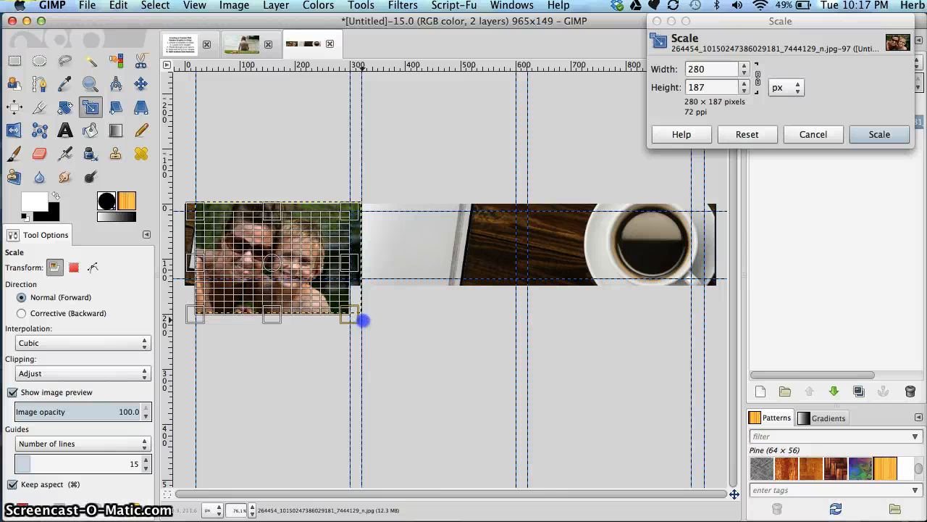
left_click(304, 284)
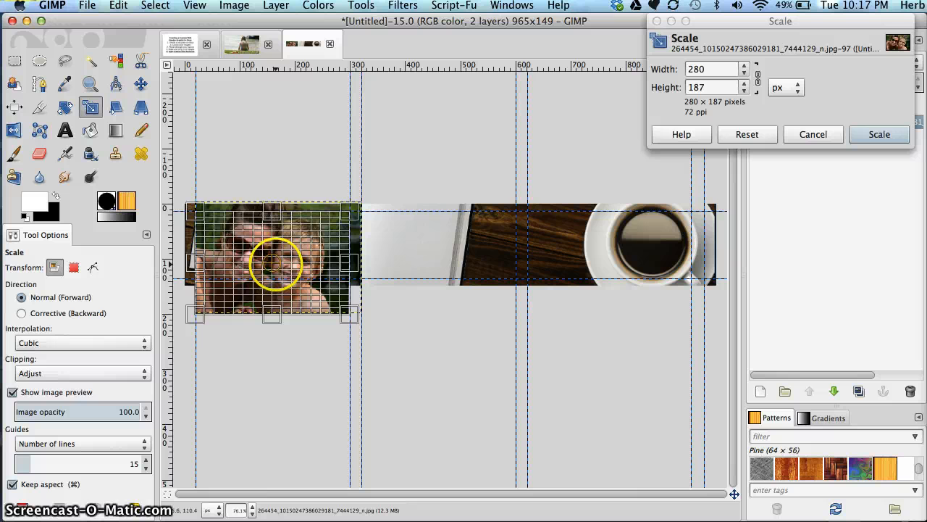
mouse_move(275, 265)
left_mouse_down()
mouse_move(269, 252)
mouse_move(281, 255)
left_mouse_up()
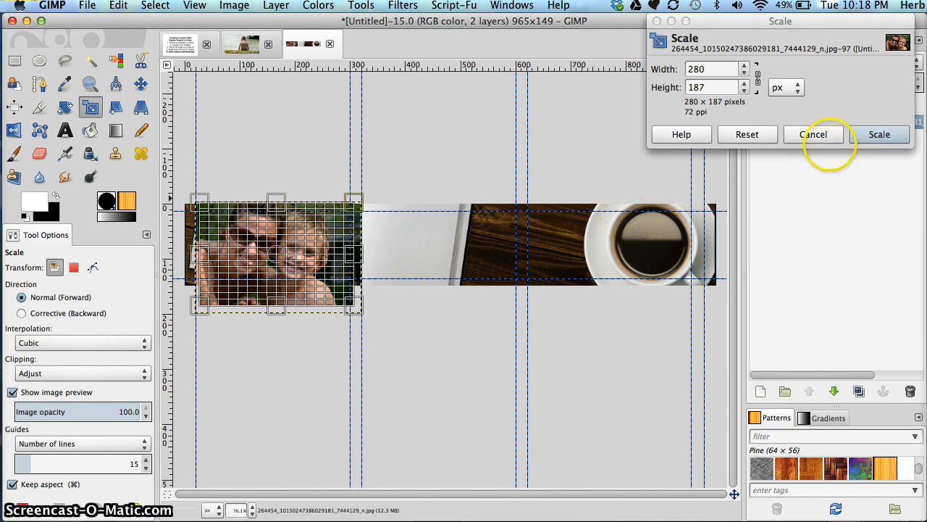
left_click(878, 135)
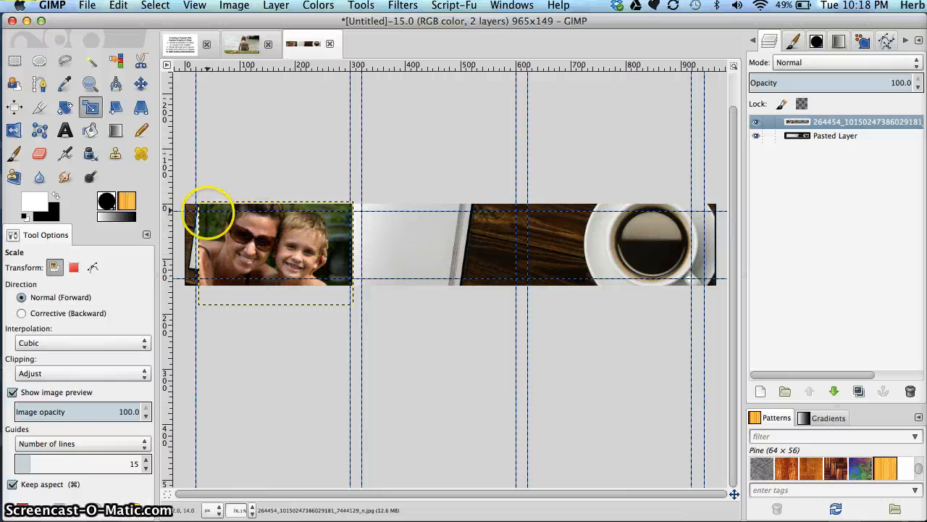
- Try to crop the photo to the first guide frame, about 279 × 123 px, and undo the crop
left_click(40, 108)
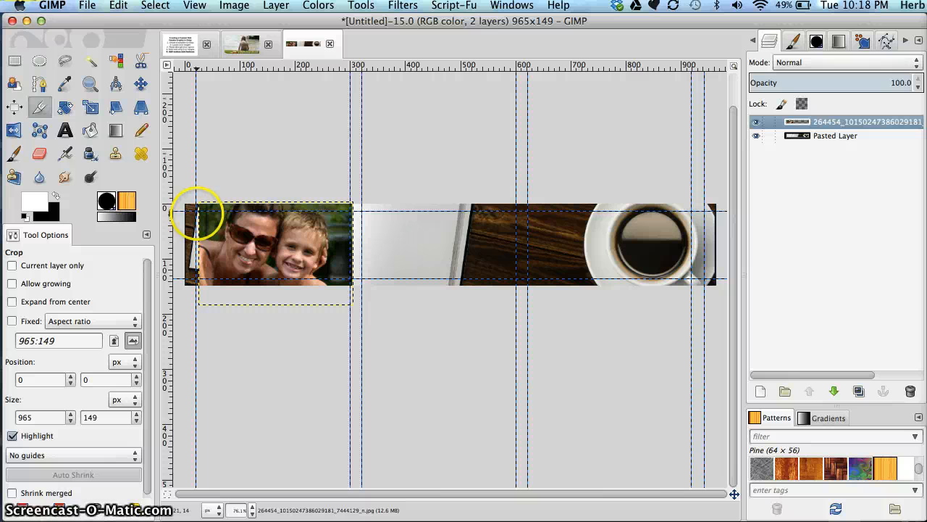
left_click_drag(197, 213, 355, 282)
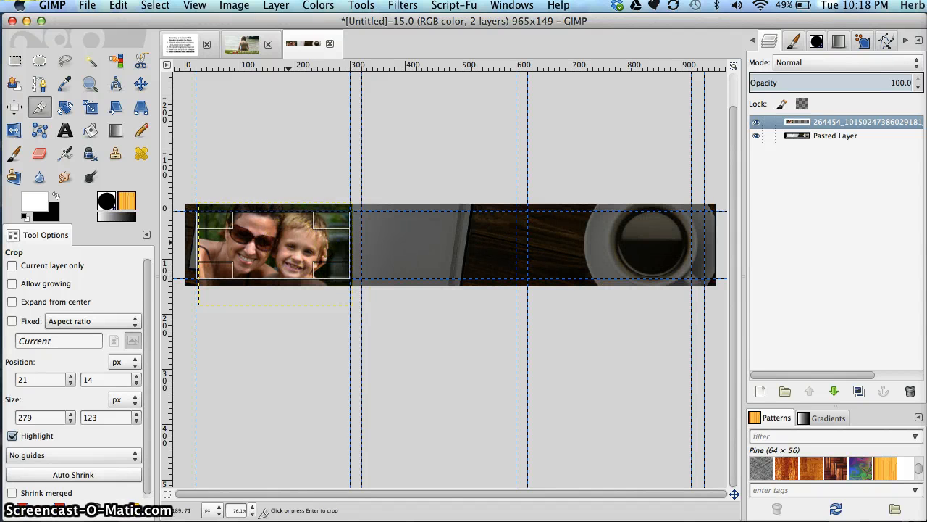
left_click(289, 243)
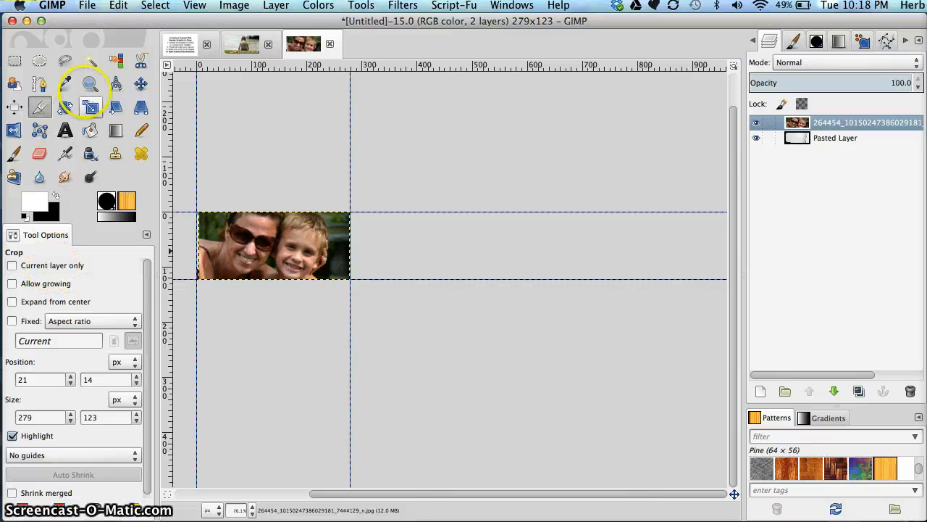
left_click(119, 6)
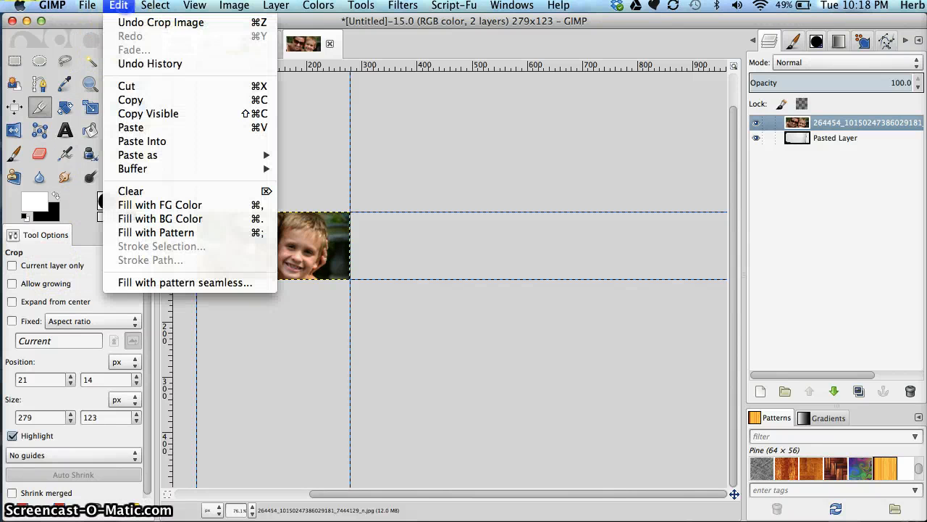
left_click(174, 20)
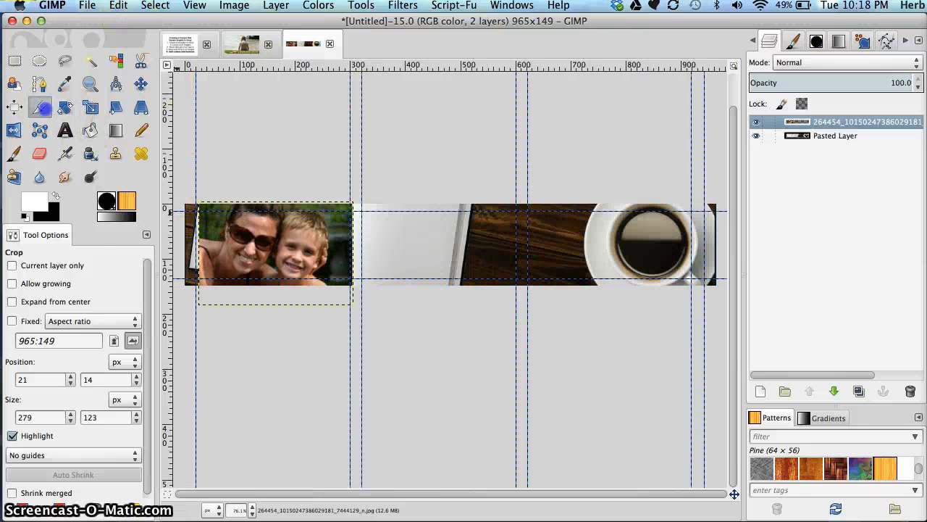
- Crop only the current photo layer to the first guide frame, about 281 × 123 px
left_click(13, 265)
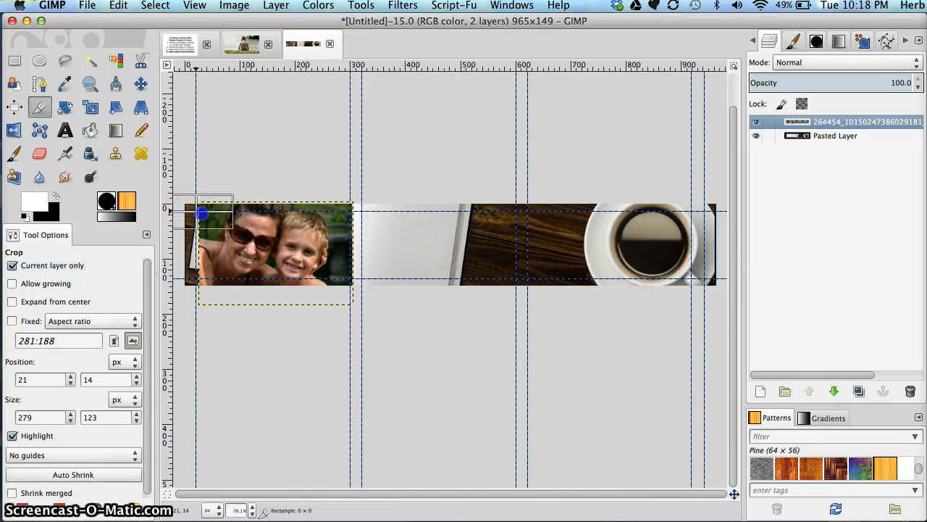
left_click_drag(197, 211, 349, 279)
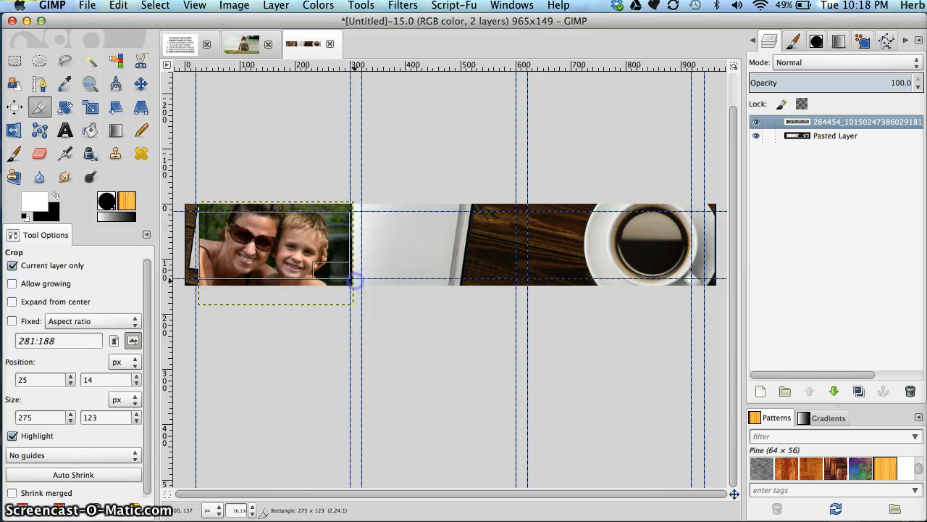
left_click_drag(354, 280, 347, 248)
left_click(340, 250)
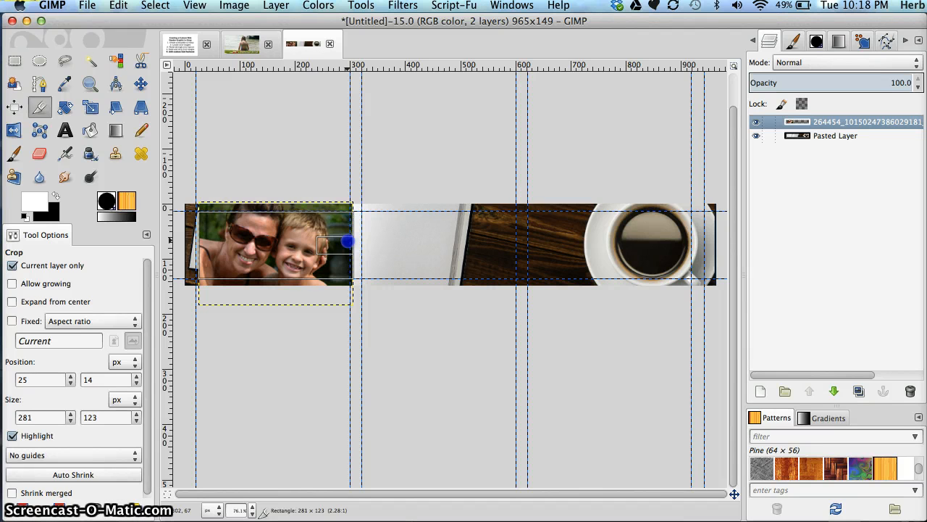
left_click_drag(348, 242, 346, 241)
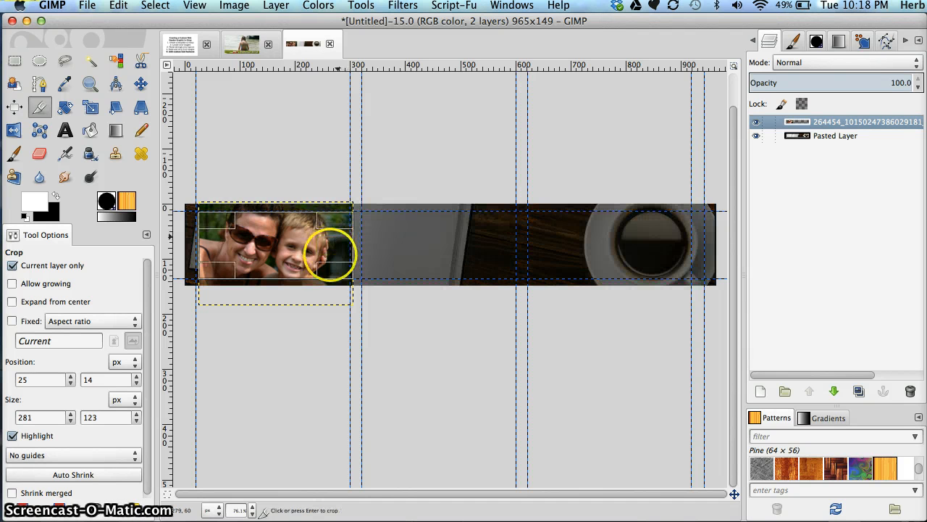
left_click(307, 253)
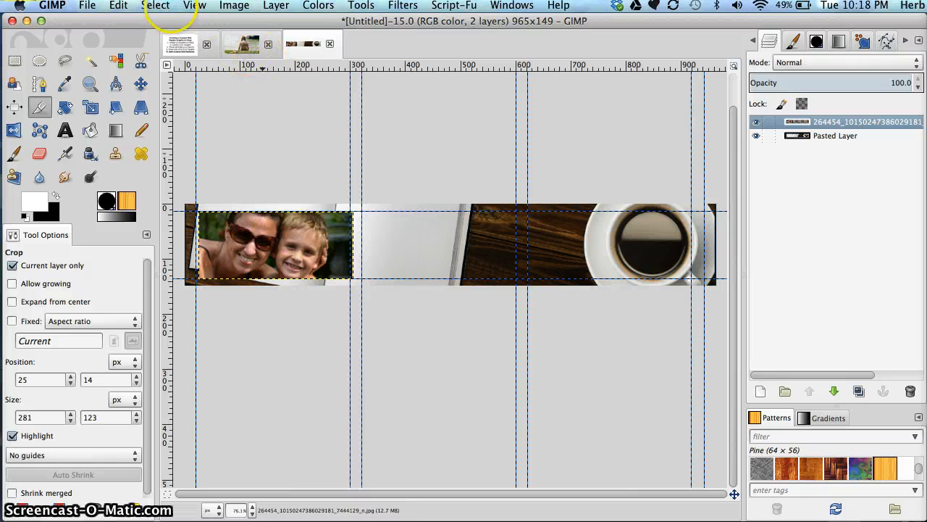
- Turn off snapping to guides and move the cropped photo slightly left to line up with the first guide frame
left_click(154, 6)
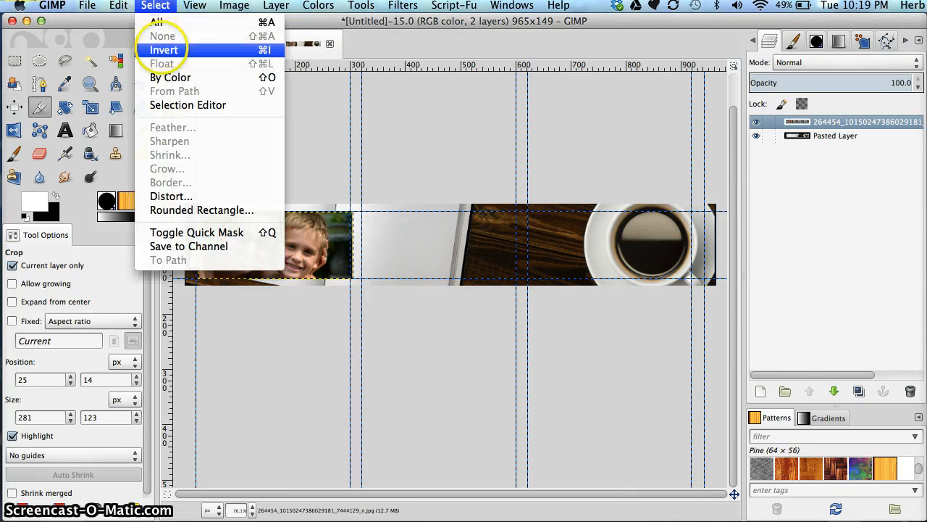
mouse_move(194, 5)
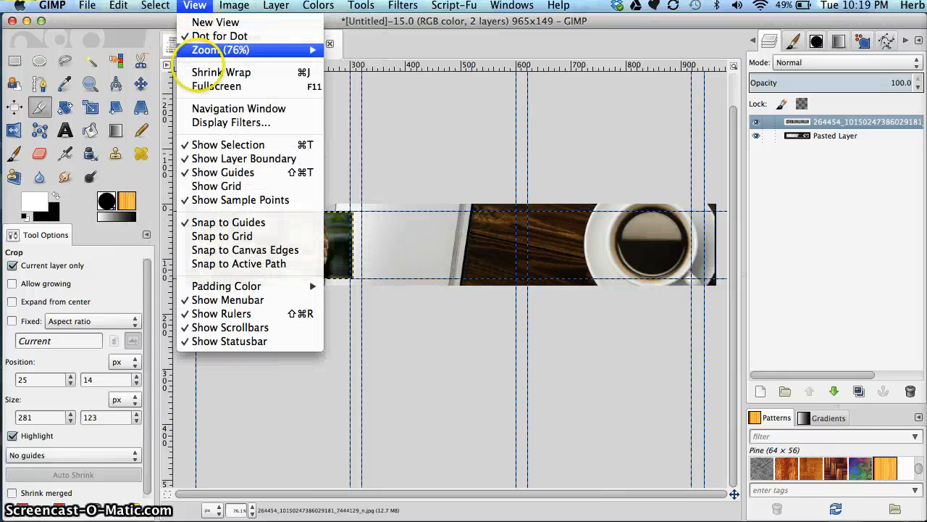
left_click(229, 222)
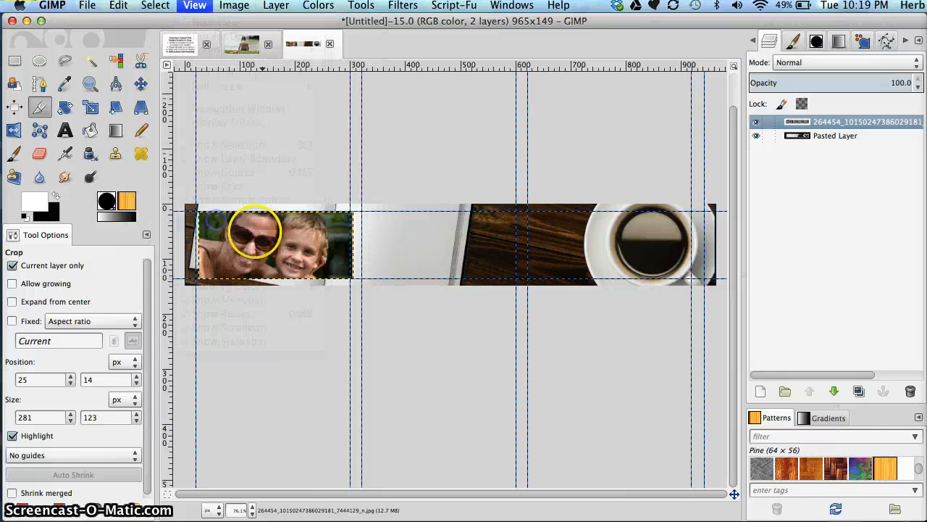
left_click(141, 83)
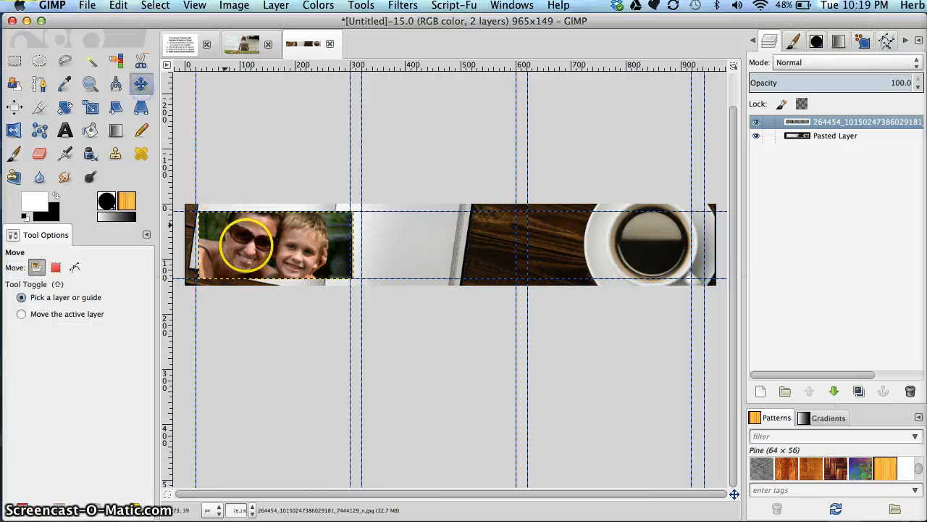
left_click(250, 246)
left_click_drag(250, 246, 247, 246)
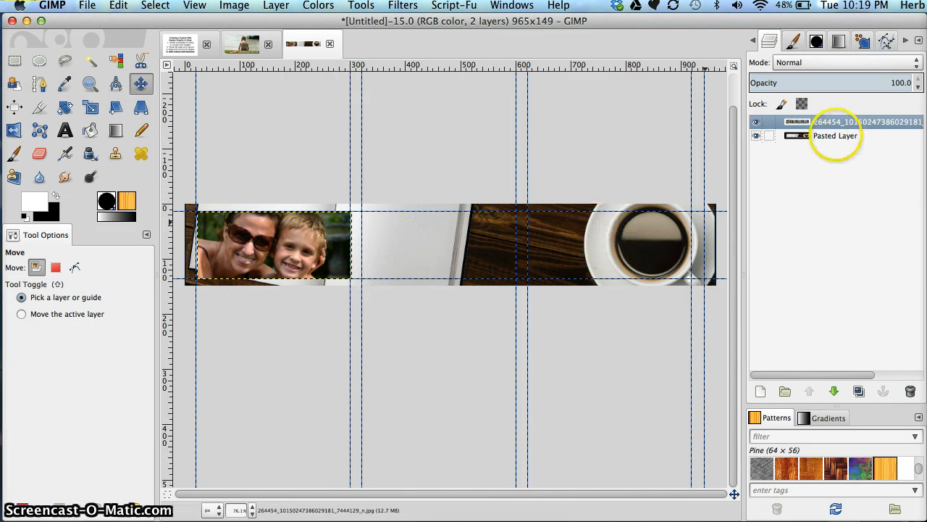
- Fill the Pasted Layer behind the photo with white
left_click(837, 136)
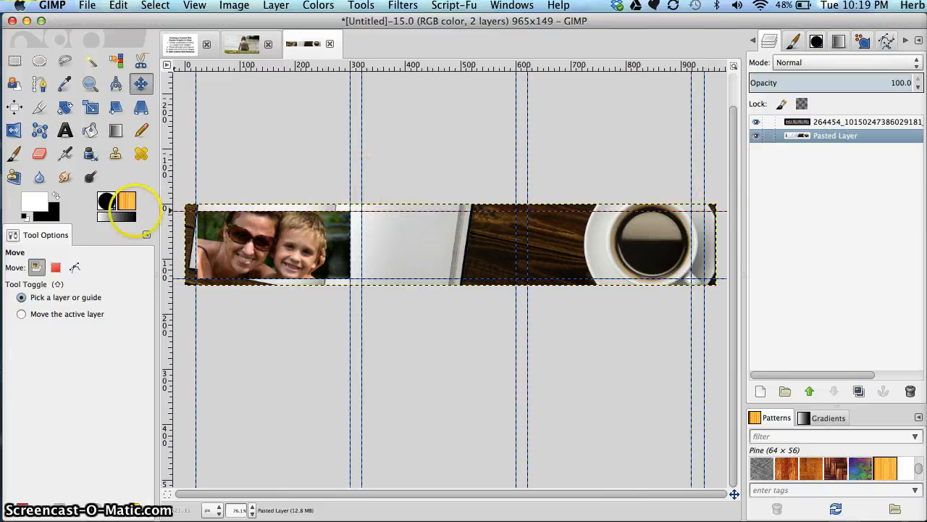
left_click(32, 205)
left_click_drag(32, 204, 528, 262)
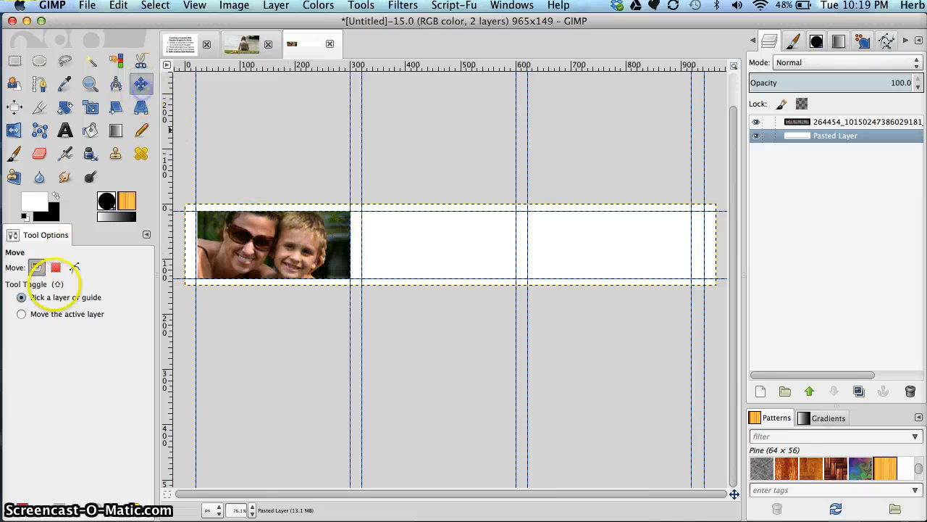
- Try moving the white background layer with the active-layer option of the Move tool, and undo the shift
left_click(46, 311)
left_click(284, 259)
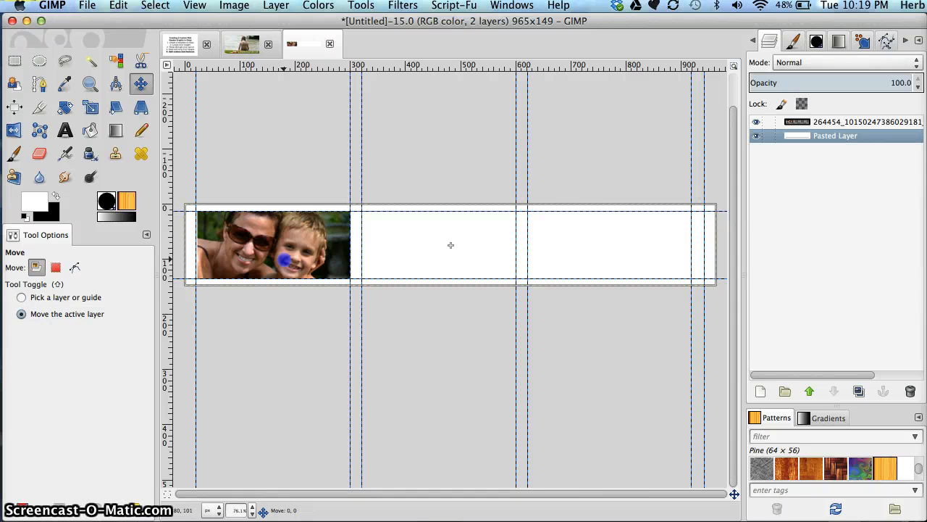
left_click_drag(282, 260, 282, 260)
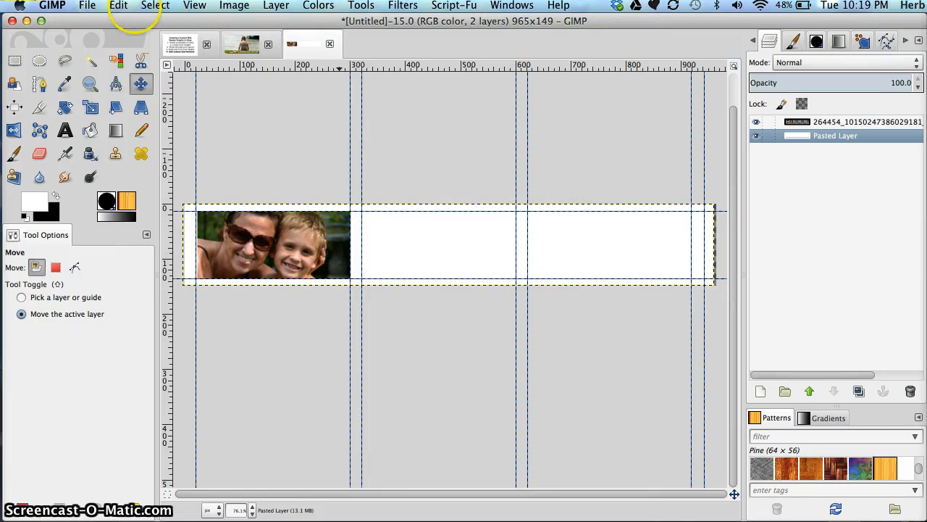
left_click(119, 5)
left_click(155, 21)
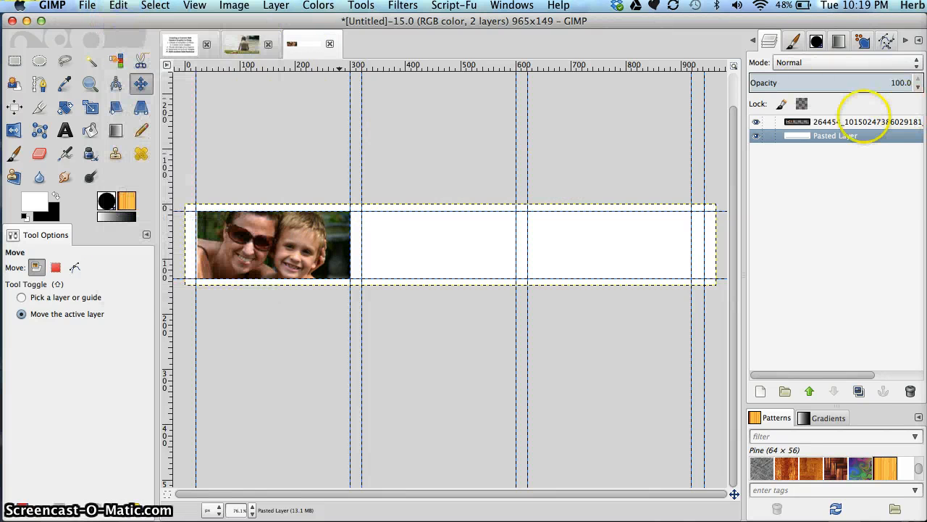
- Make the photo layer active and nudge it slightly left within the first guide frame
left_click(857, 121)
left_click_drag(275, 245, 273, 245)
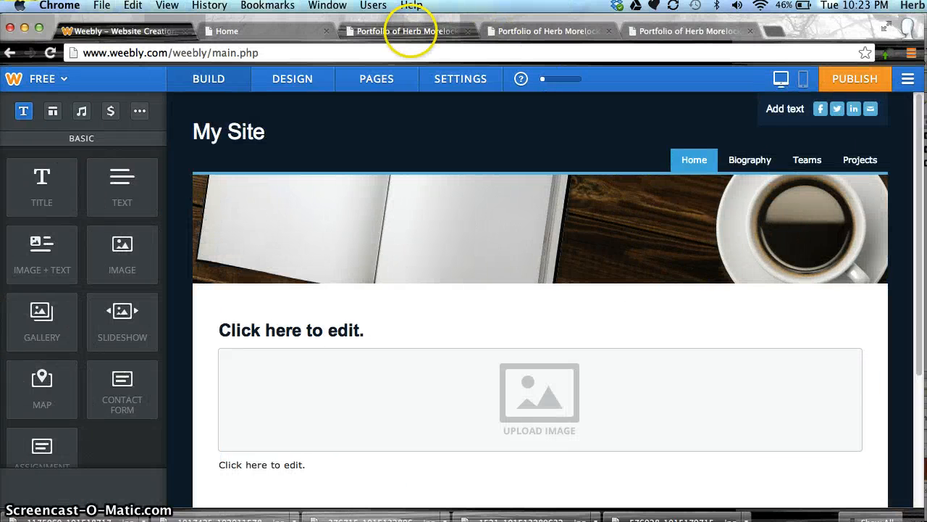
- Look at the rounded-corner photo header on the example portfolio site in Chrome, and minimize the browser windows to return to GIMP
left_click(410, 31)
left_click(551, 31)
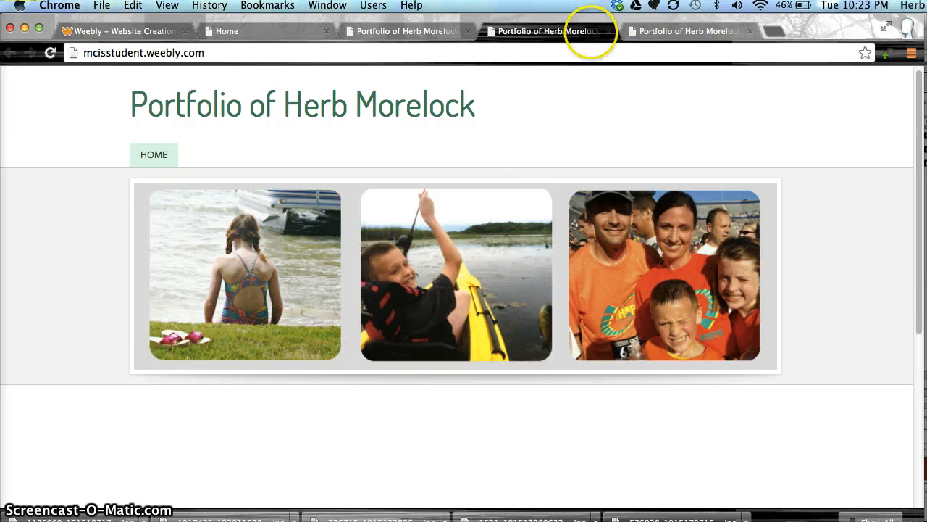
left_click(25, 26)
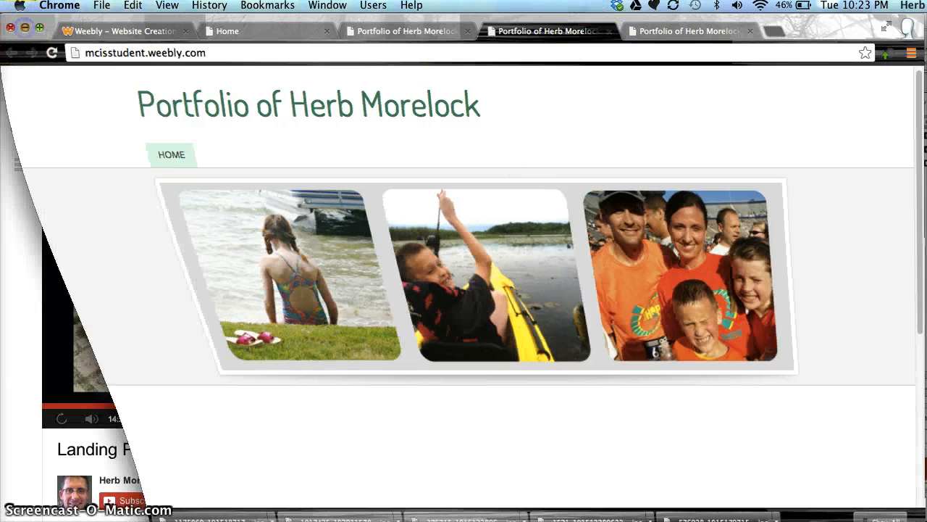
left_click(25, 26)
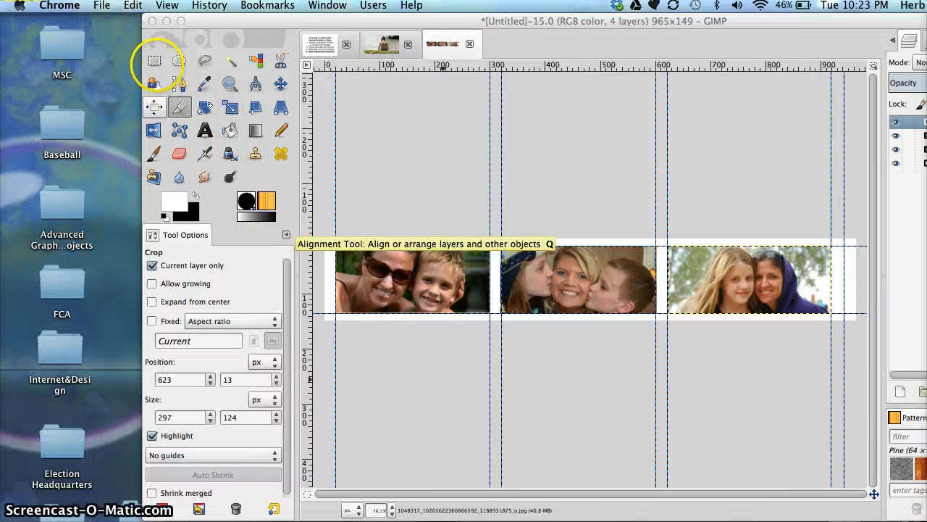
- Set up the Rectangle Select tool with rounded corners at a radius of 25
left_click(154, 61)
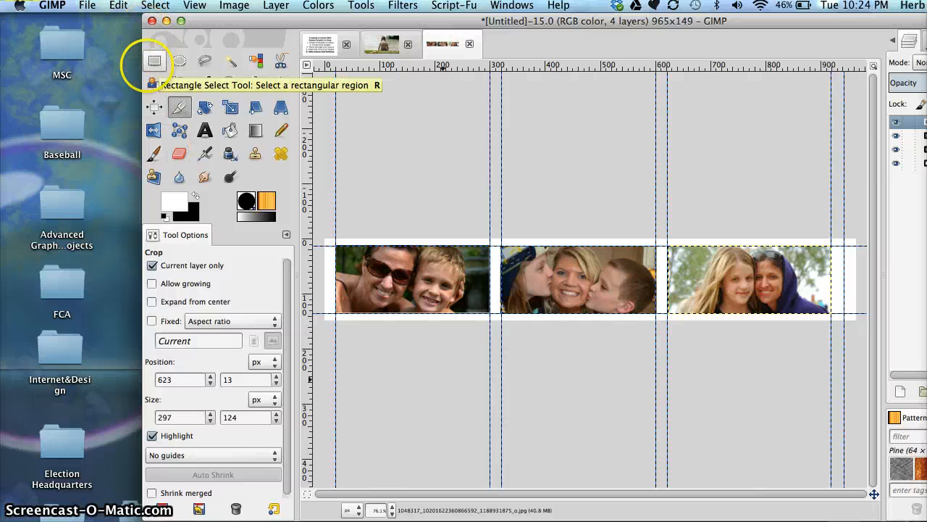
left_click(155, 61)
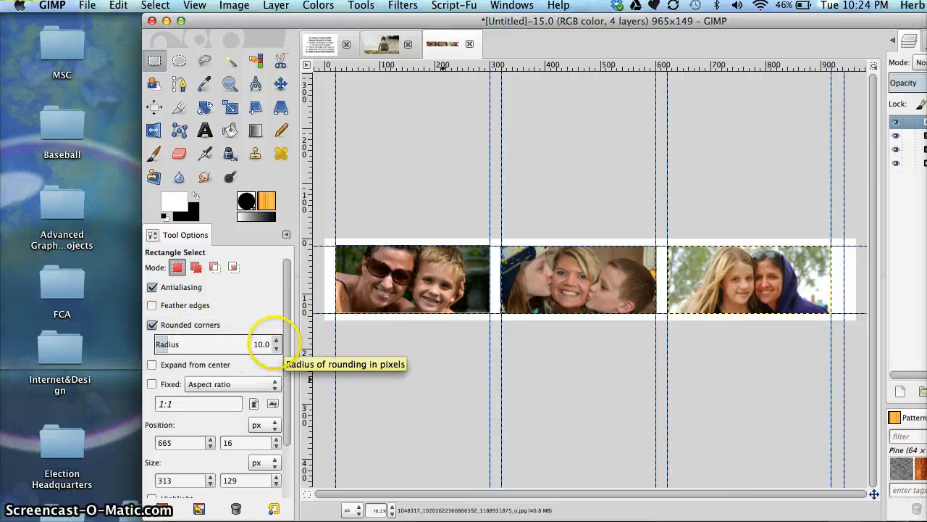
left_click(275, 341)
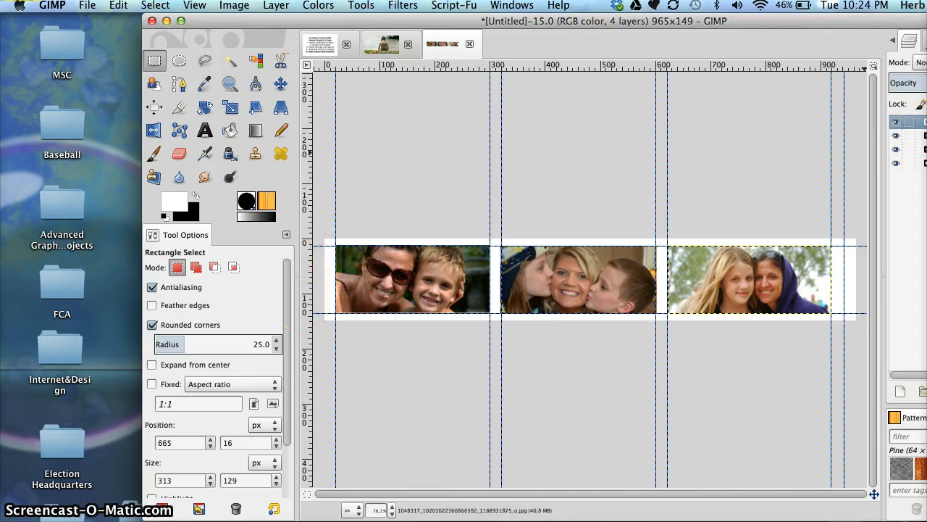
- Make the first photo's layer active, bring the whole window into view, and toggle the layer's visibility to check it
left_click(925, 149)
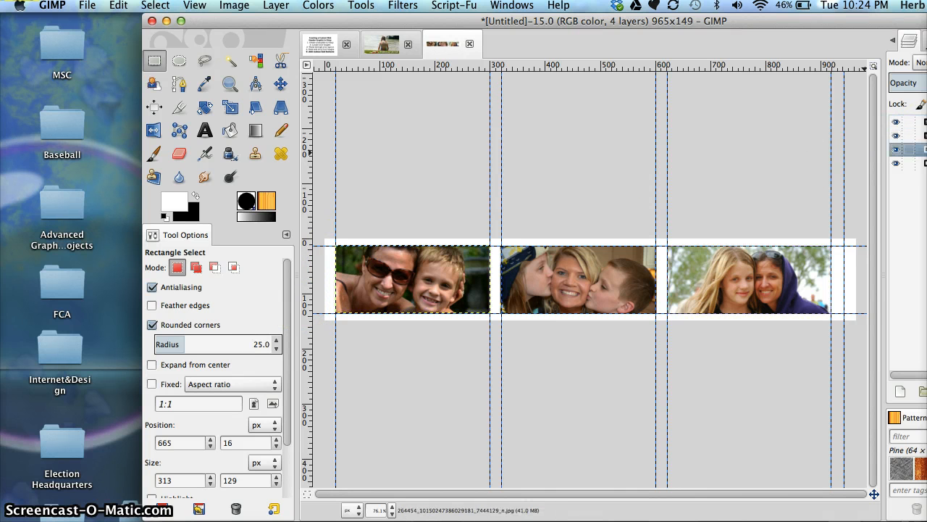
left_click_drag(844, 21, 701, 21)
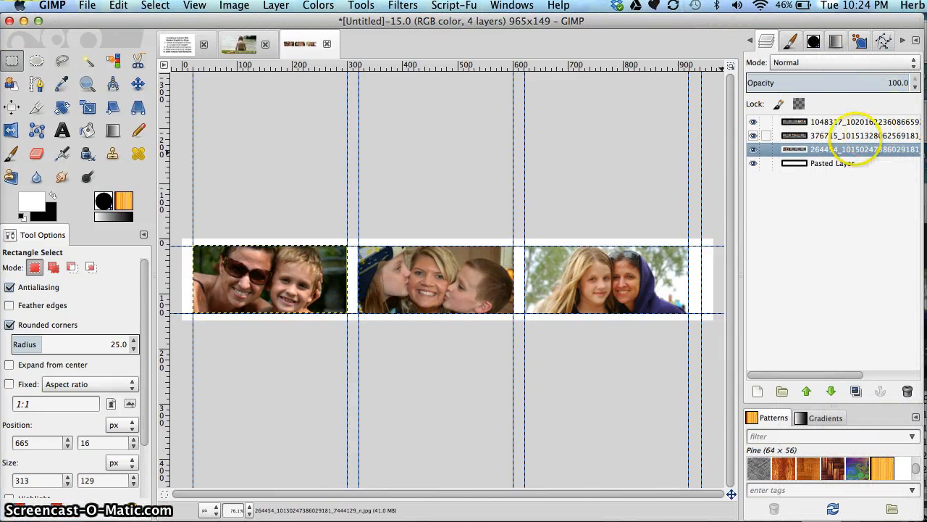
left_click(753, 149)
left_click(753, 149)
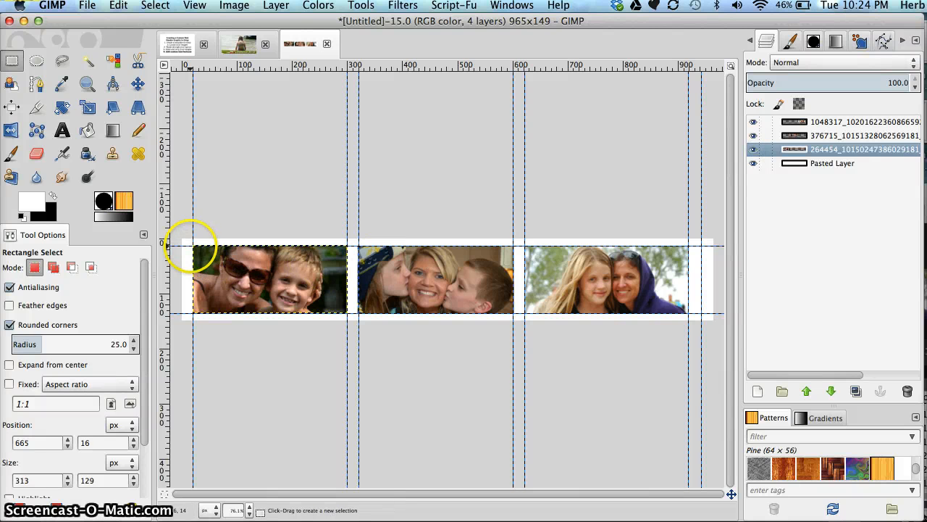
- Select the first photo with a rounded rectangle about 279 × 124 px that follows its guide frame
left_click_drag(193, 246, 348, 313)
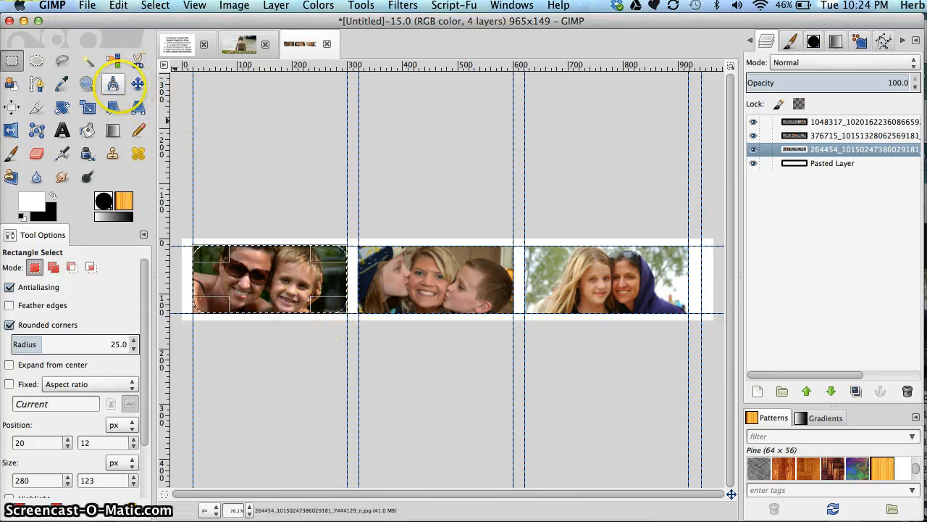
left_click(87, 83)
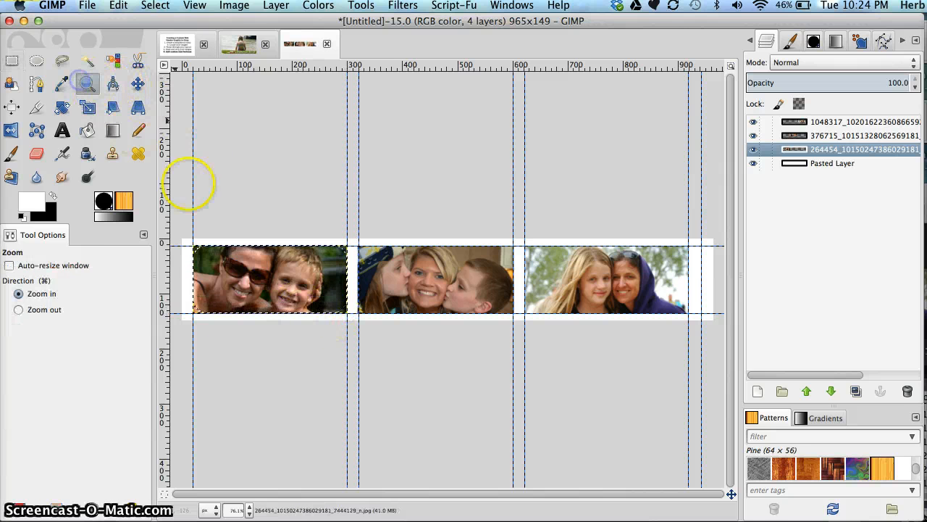
left_click_drag(183, 229, 362, 330)
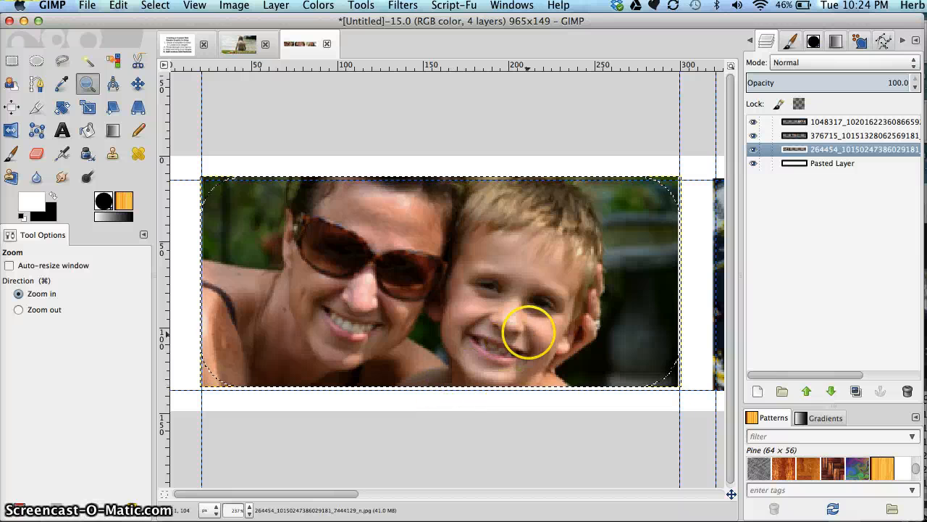
left_click(12, 61)
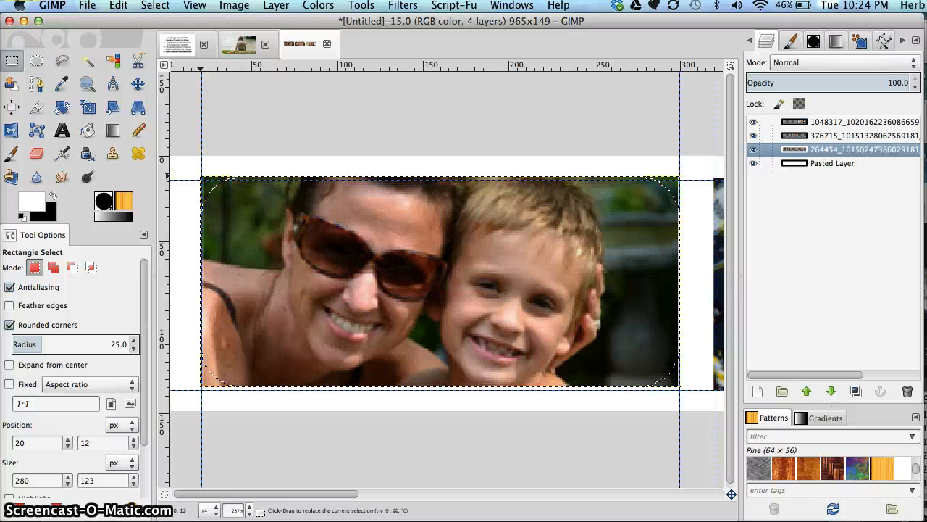
left_click_drag(332, 245, 547, 308)
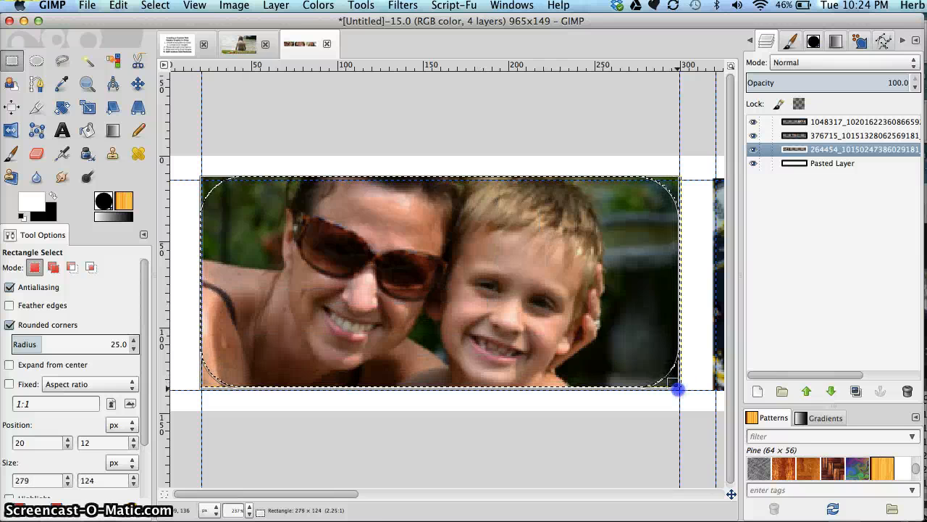
left_click_drag(677, 389, 677, 389)
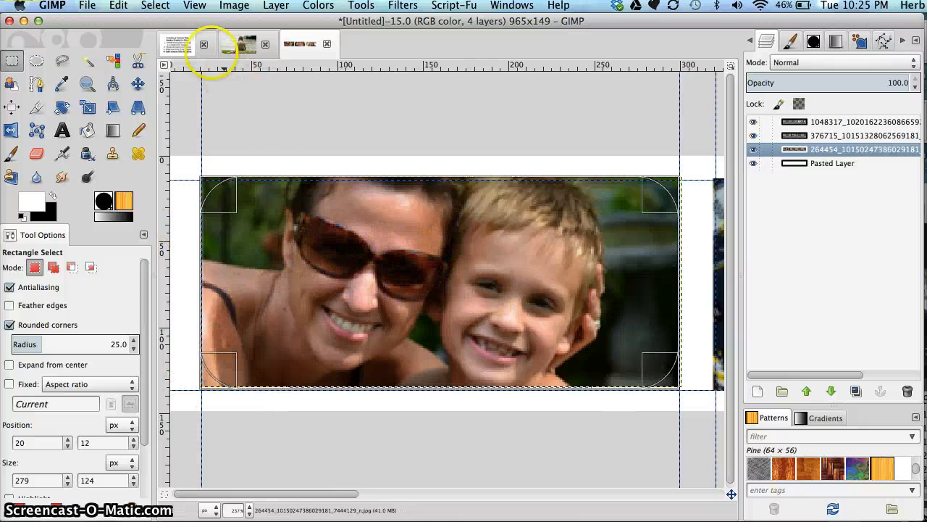
- Invert the rounded selection and cut away the first photo's square corners
left_click(155, 5)
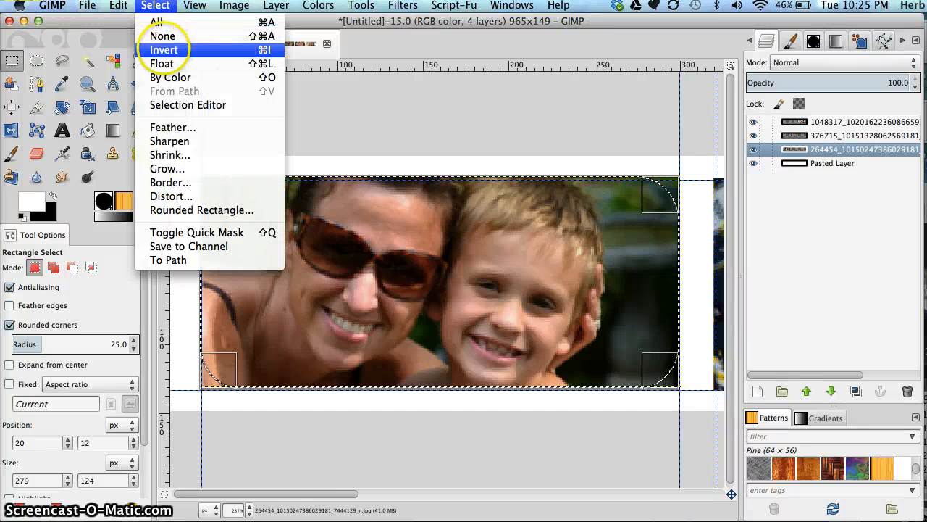
left_click(163, 50)
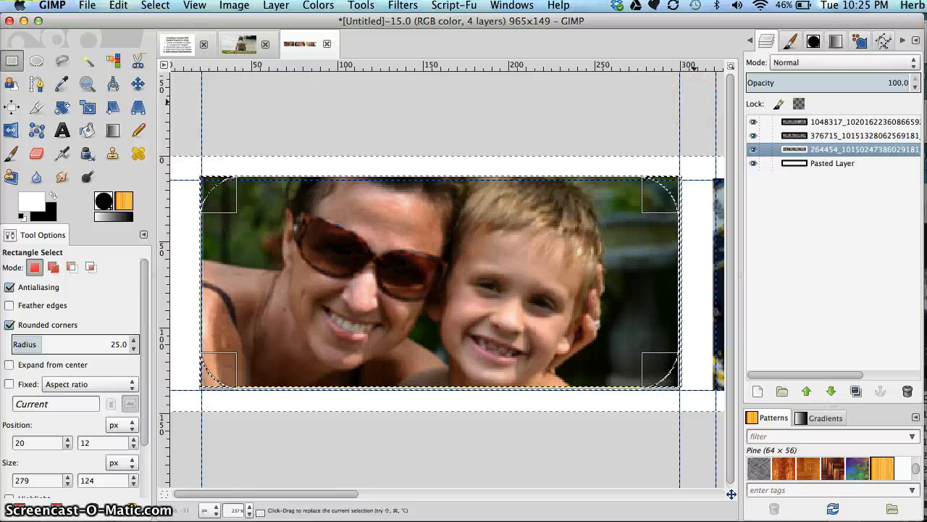
key("ctrl+x")
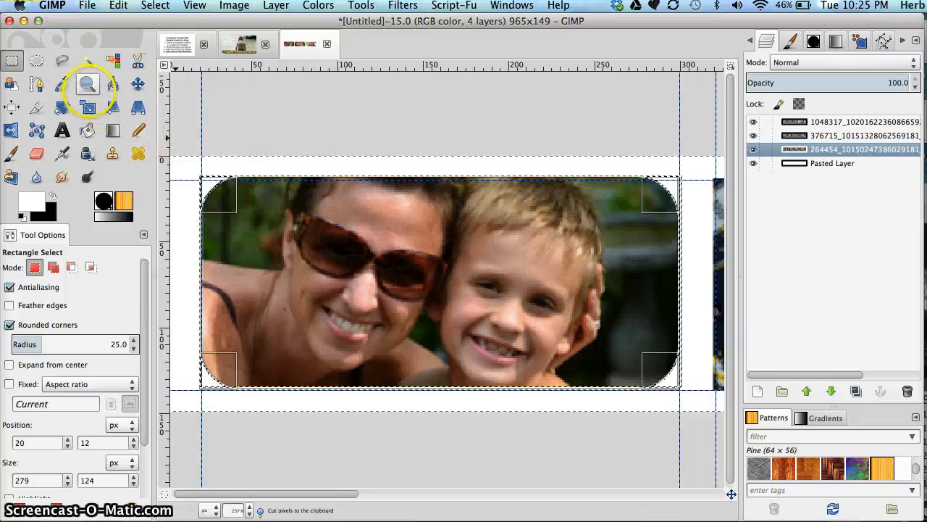
left_click(87, 84)
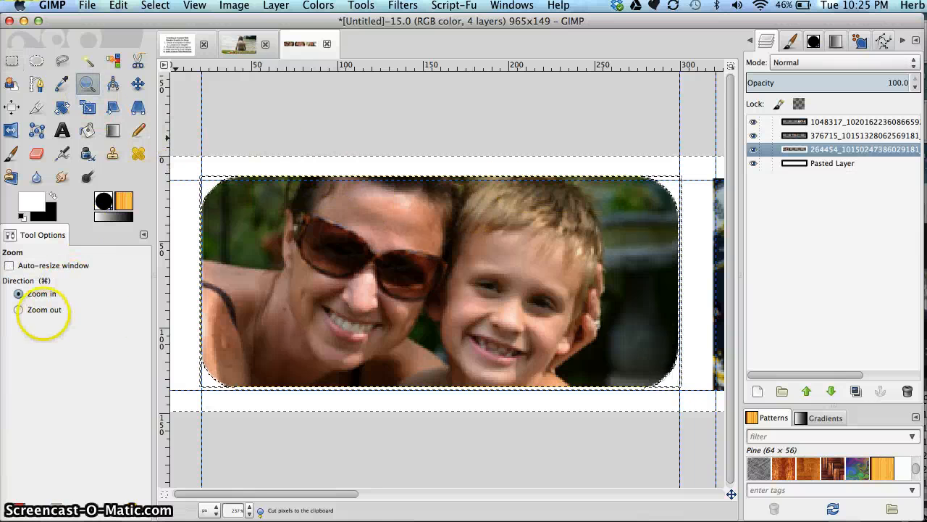
- Clear the selection around the first photo, with all three photos in view
left_click(22, 310)
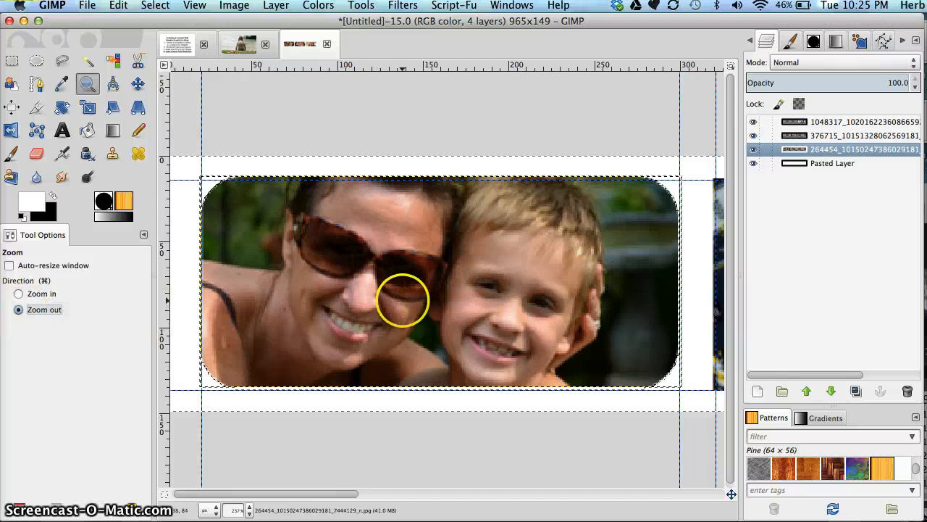
left_click(403, 297)
left_click(404, 297)
left_click(403, 299)
left_click(403, 299)
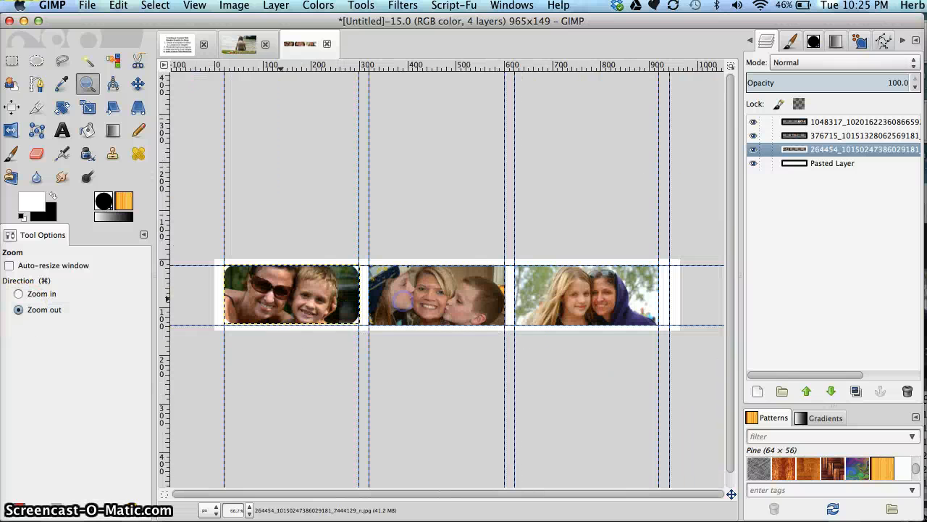
left_click(142, 6)
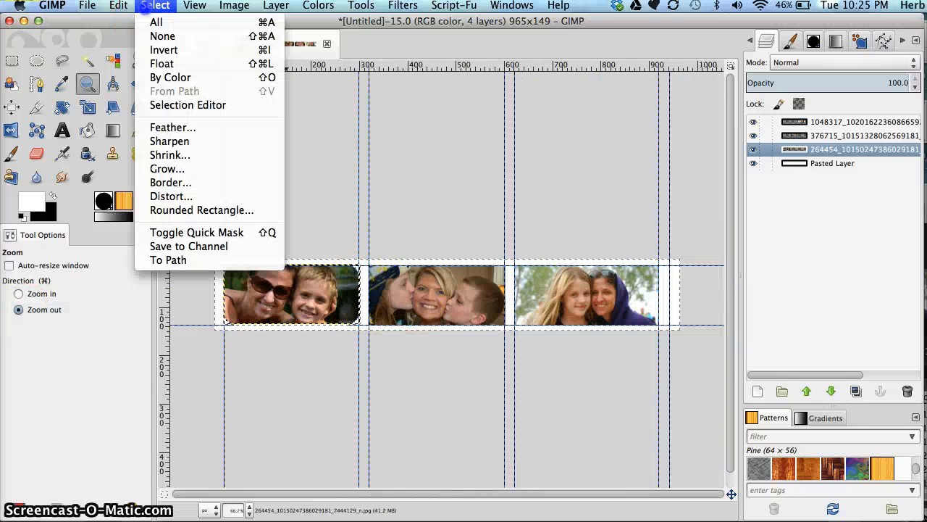
left_click(154, 36)
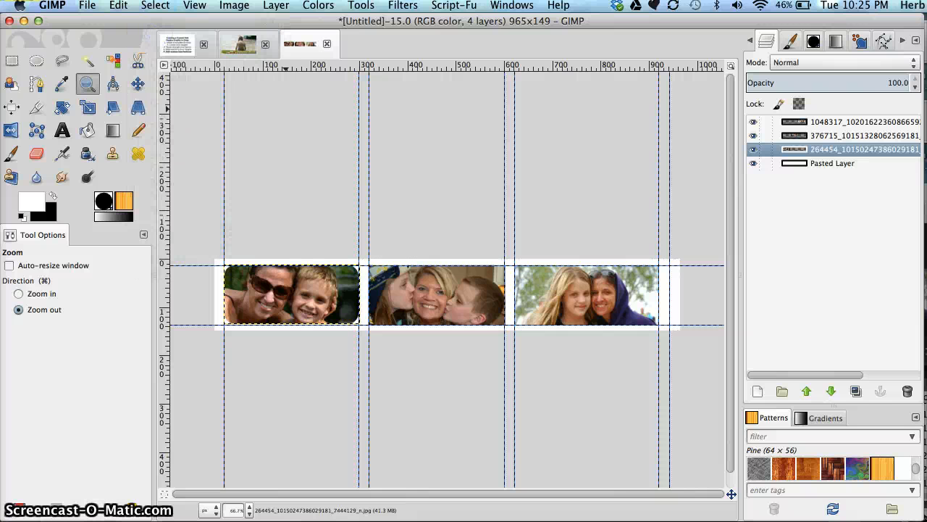
- Make the white Pasted Layer active and hide the guides on the image
left_click(847, 163)
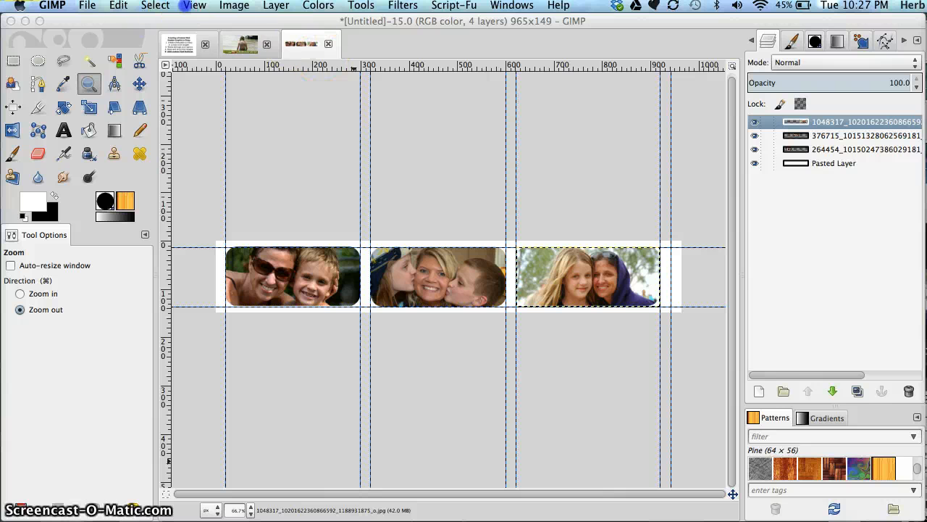
left_click(187, 5)
left_click(187, 5)
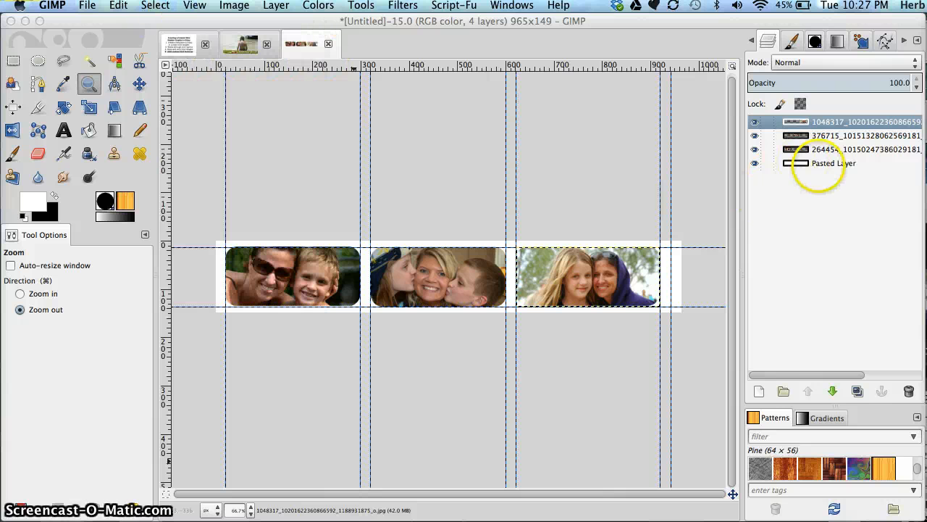
left_click(819, 168)
left_click(194, 6)
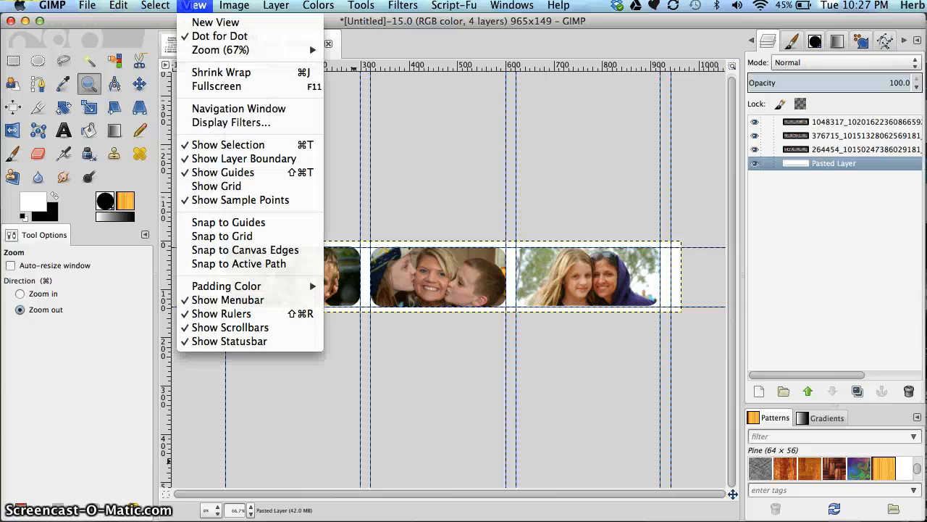
left_click(203, 172)
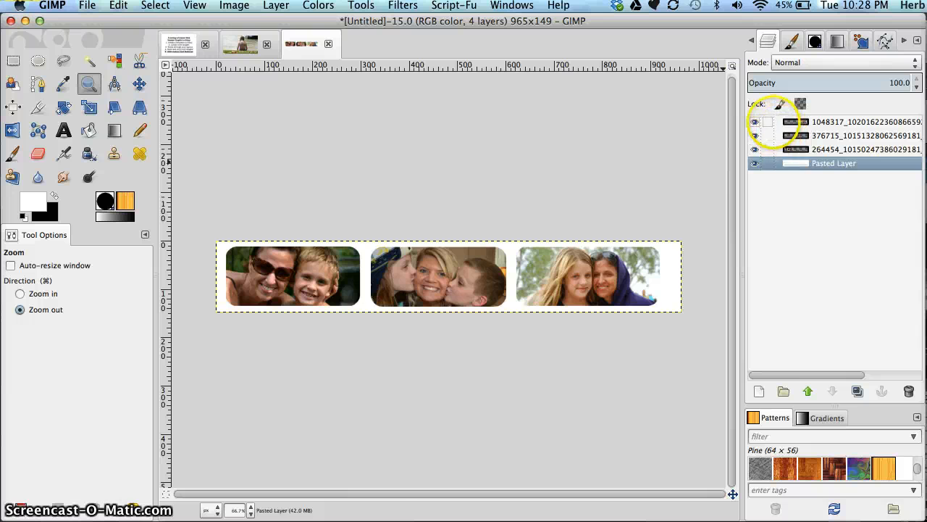
- Link the three photo layers and move them together slightly to the right to centre them on the white background
left_click(774, 122)
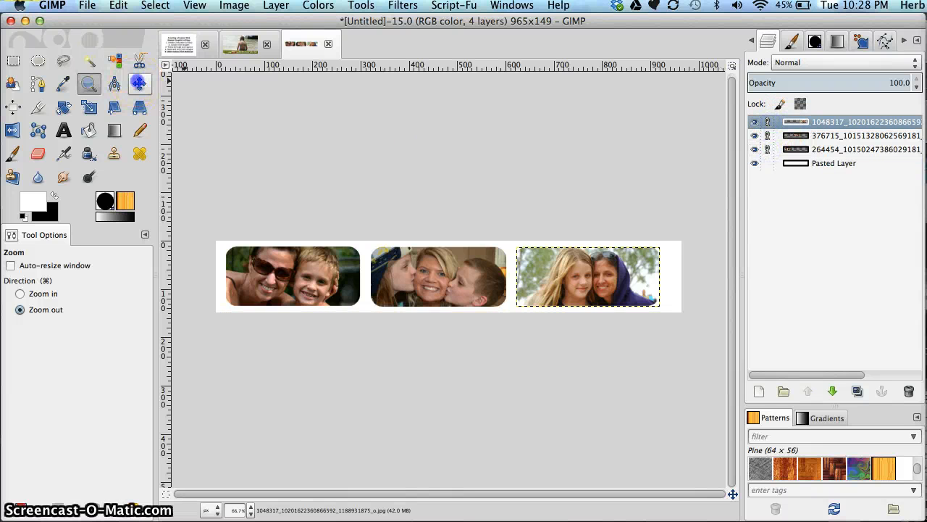
left_click(139, 83)
left_click_drag(440, 264, 449, 275)
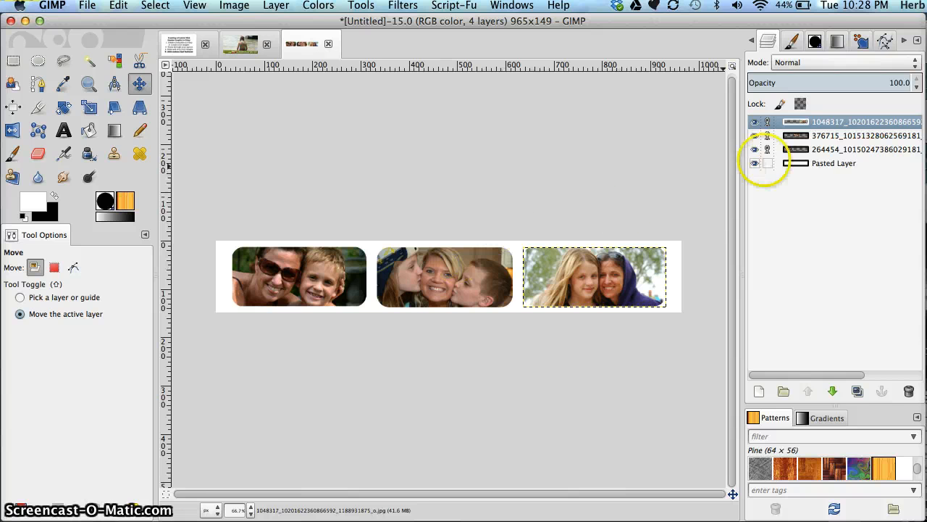
- Activate the photo layers in turn to identify them, and set the third photo's layer opacity to 50
left_click(827, 122)
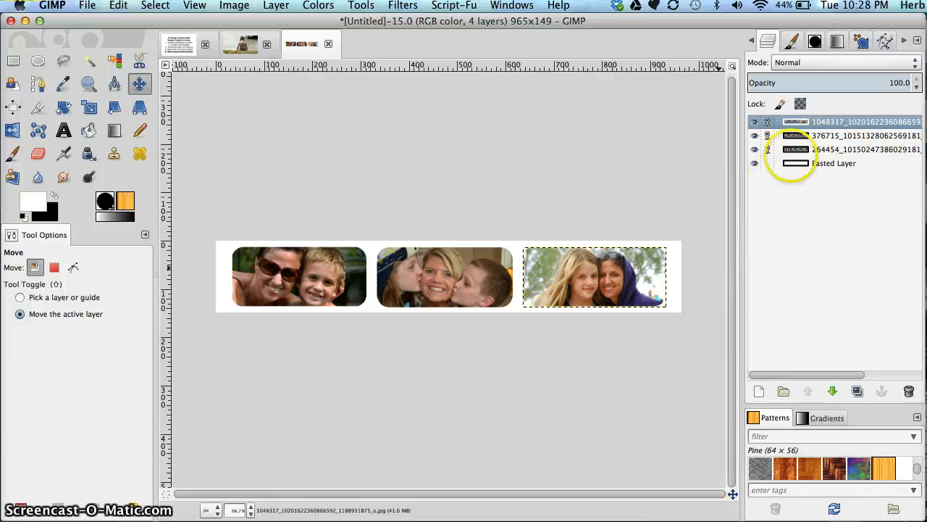
left_click(820, 122)
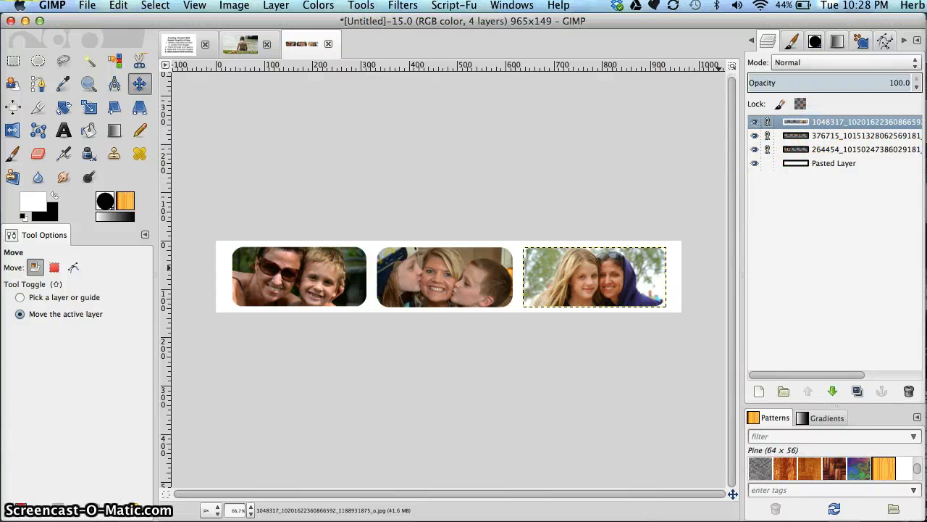
left_click(822, 136)
left_click(823, 149)
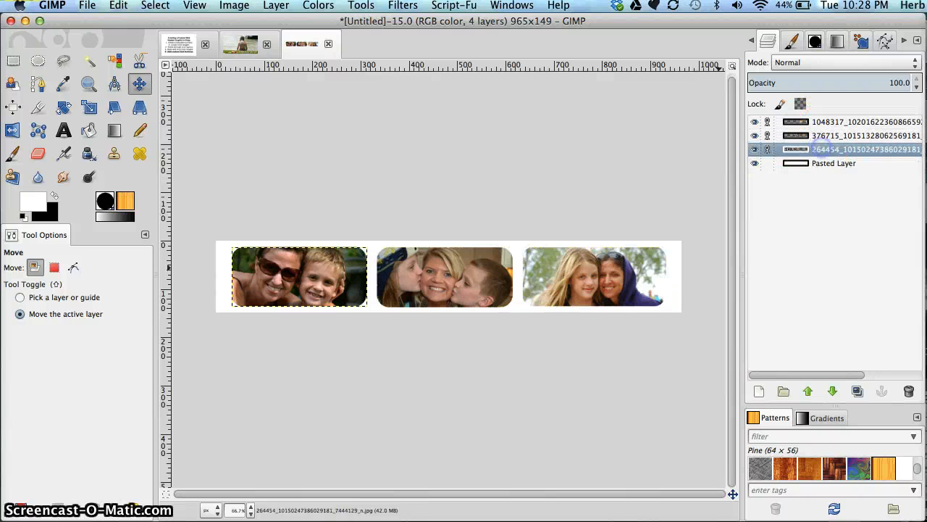
left_click(822, 122)
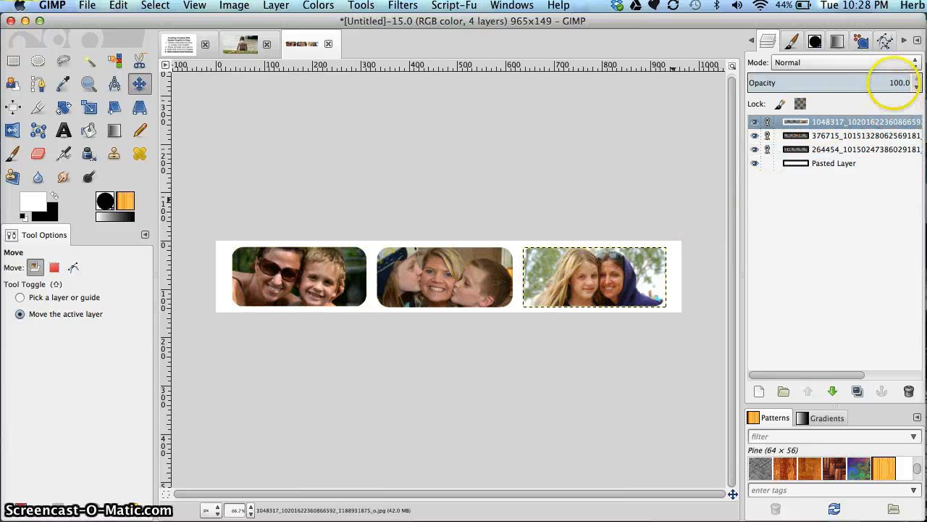
left_click(893, 82)
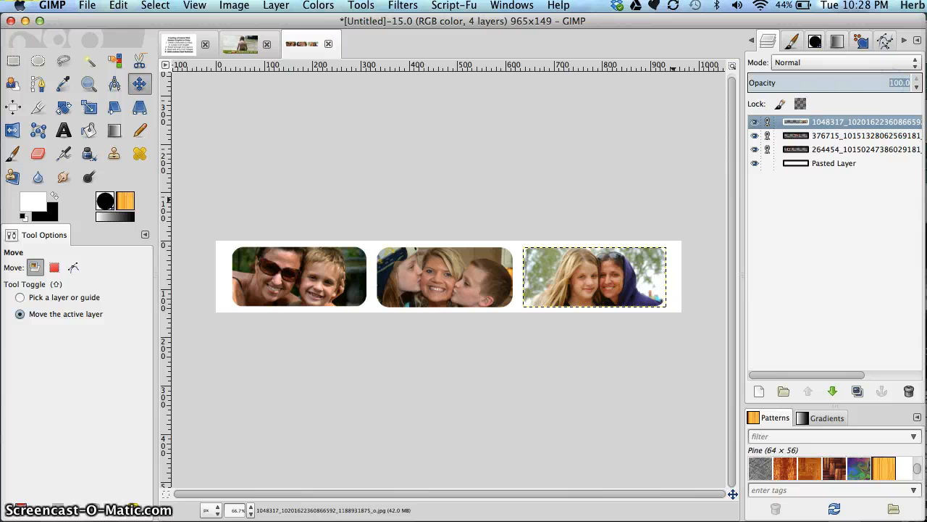
type("5")
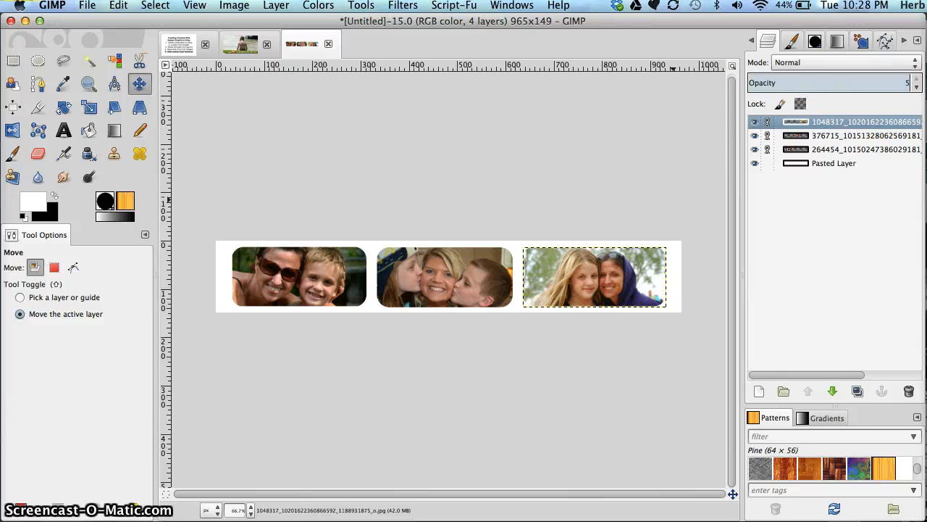
type("0")
key("Return")
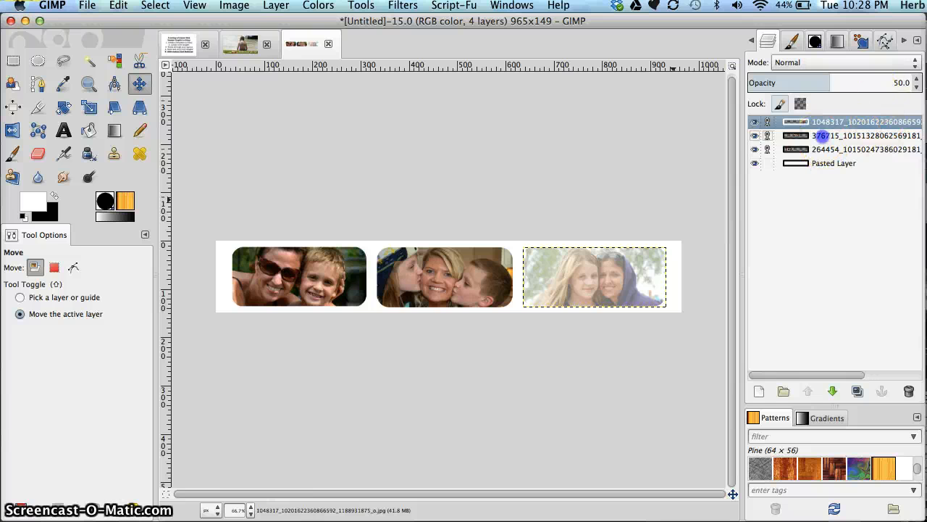
- Set the layer opacity of the second photo and of the first photo to 50 as well
left_click(823, 135)
left_click_drag(910, 77, 882, 78)
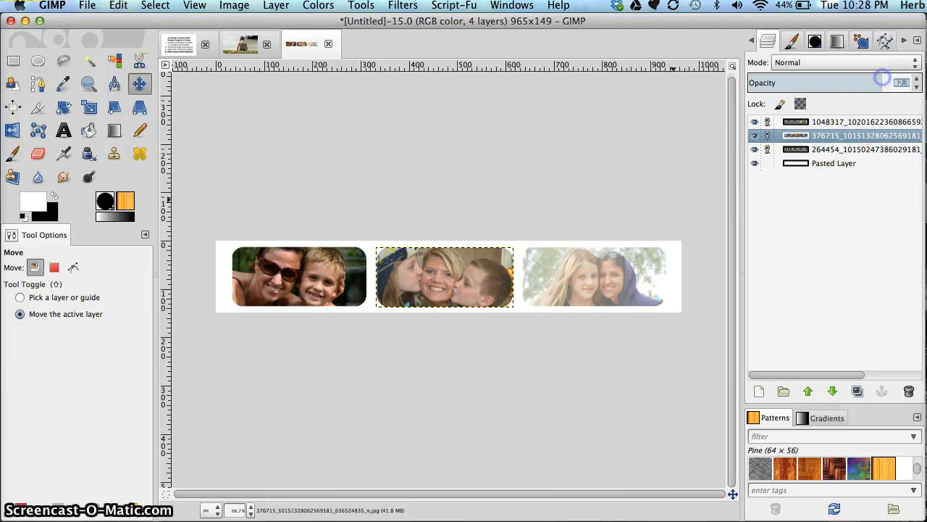
type("50")
key("Return")
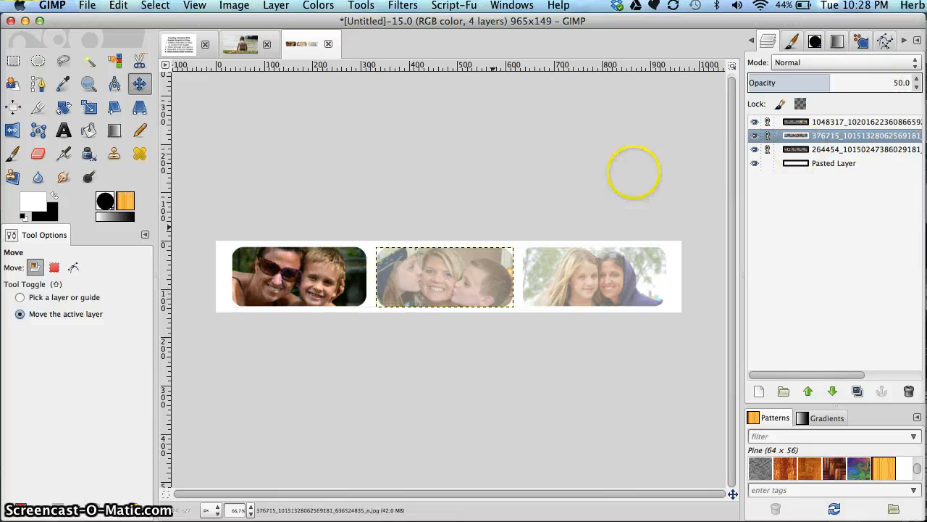
left_click(866, 149)
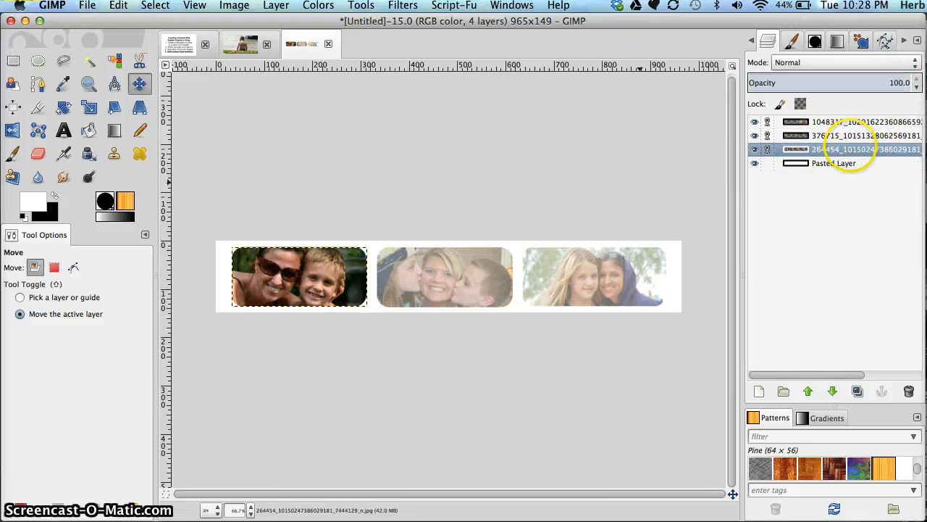
left_click(884, 85)
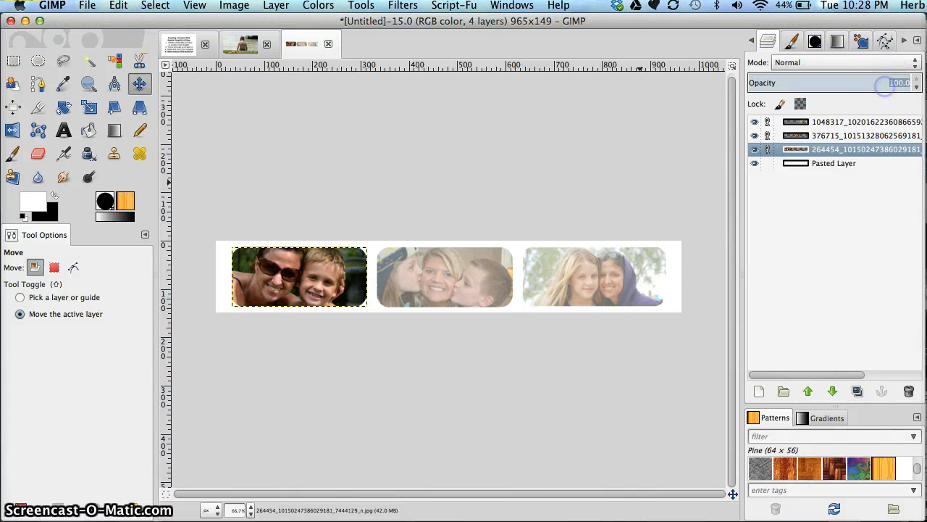
key("Return")
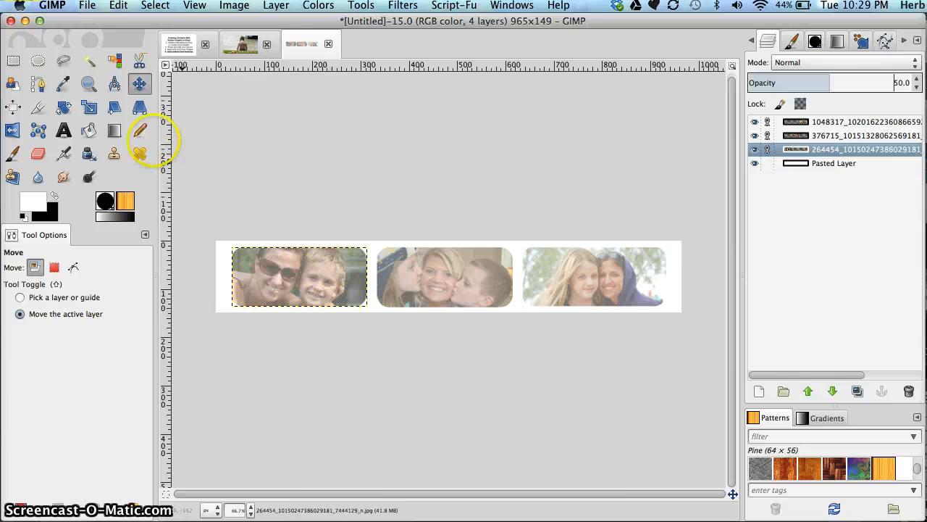
- Add the text "2012 - 2013" near the lower edge of the first photo in the Party LET Medium font
left_click(64, 131)
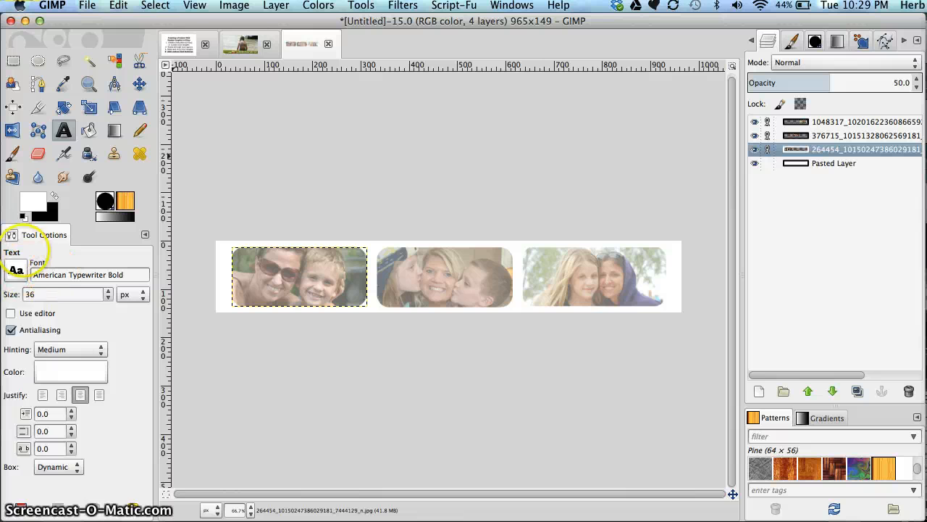
left_click(16, 269)
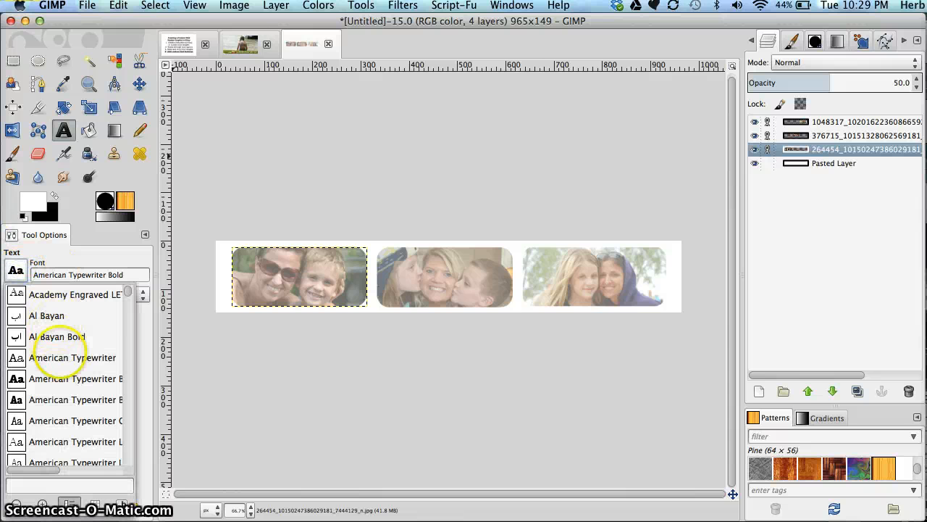
left_click_drag(128, 291, 129, 419)
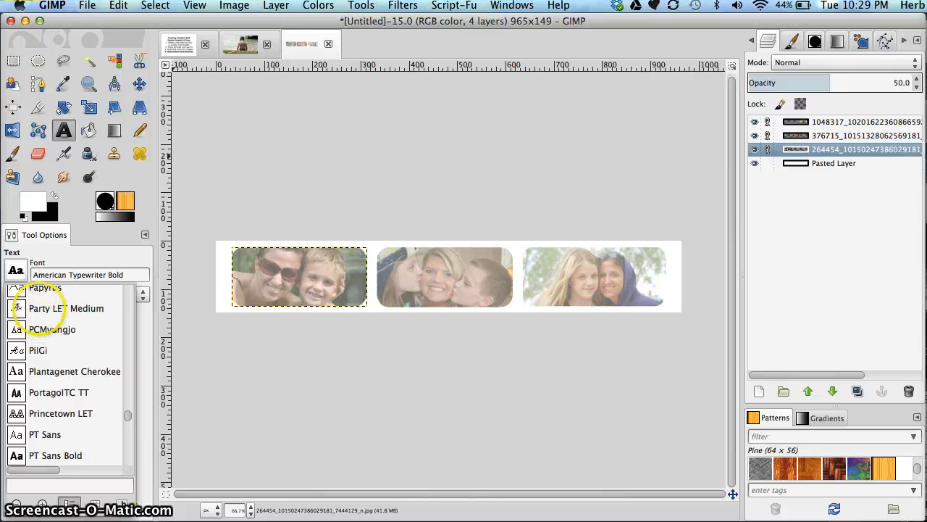
left_click(39, 306)
left_click(259, 295)
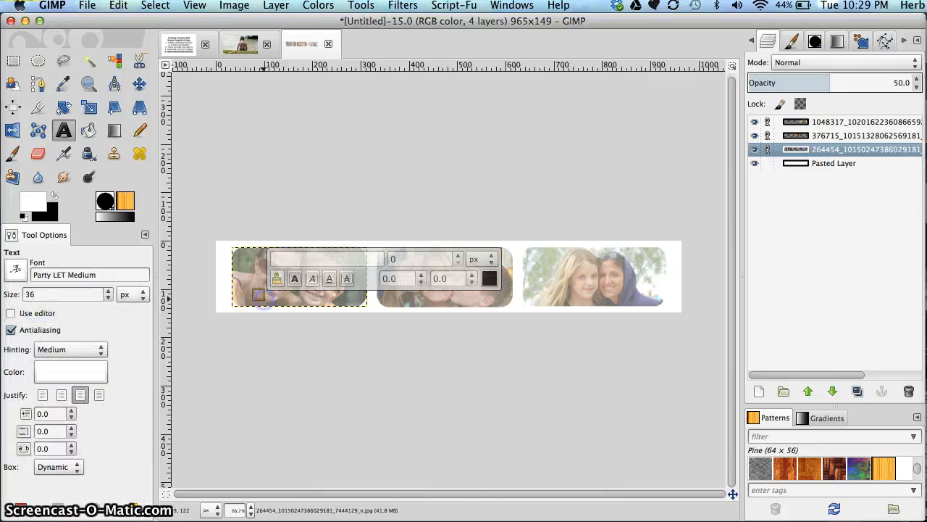
type("2012 - 2013")
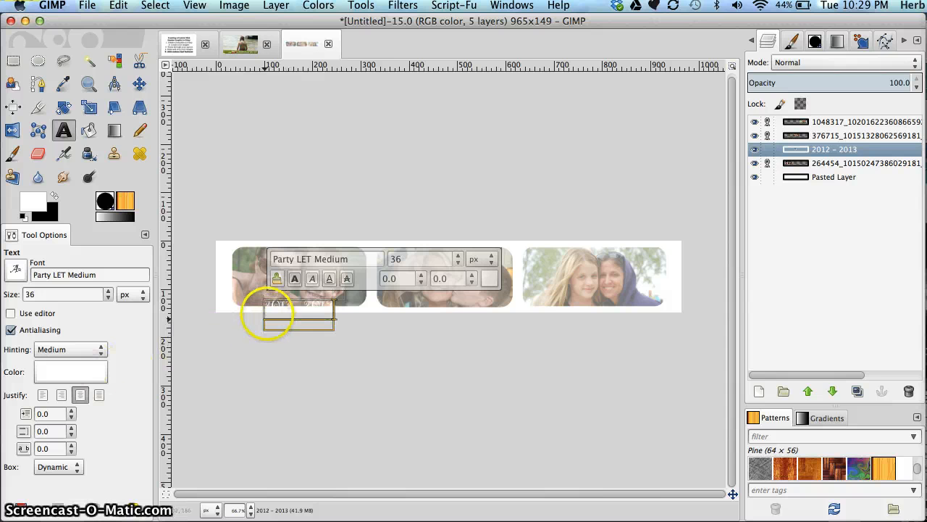
- Change the text color of "2012 - 2013" to black (000000)
left_click(76, 370)
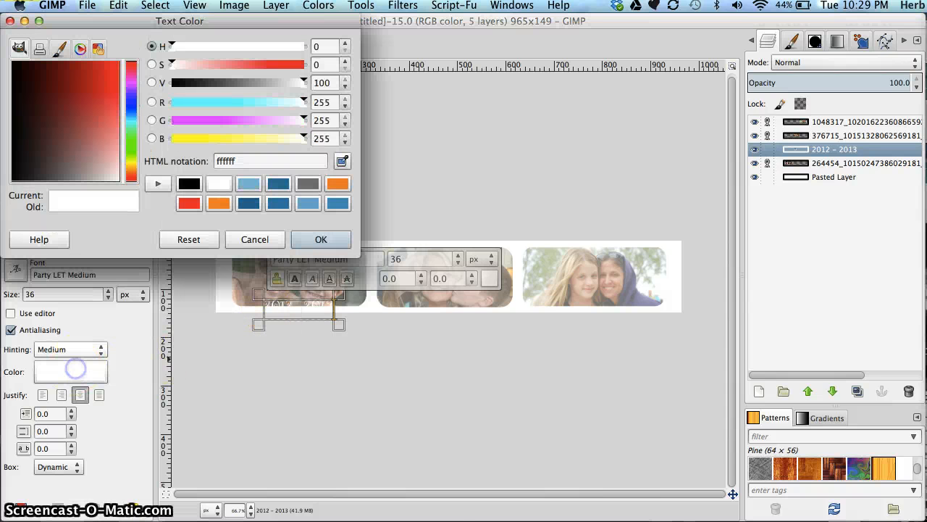
left_click(188, 185)
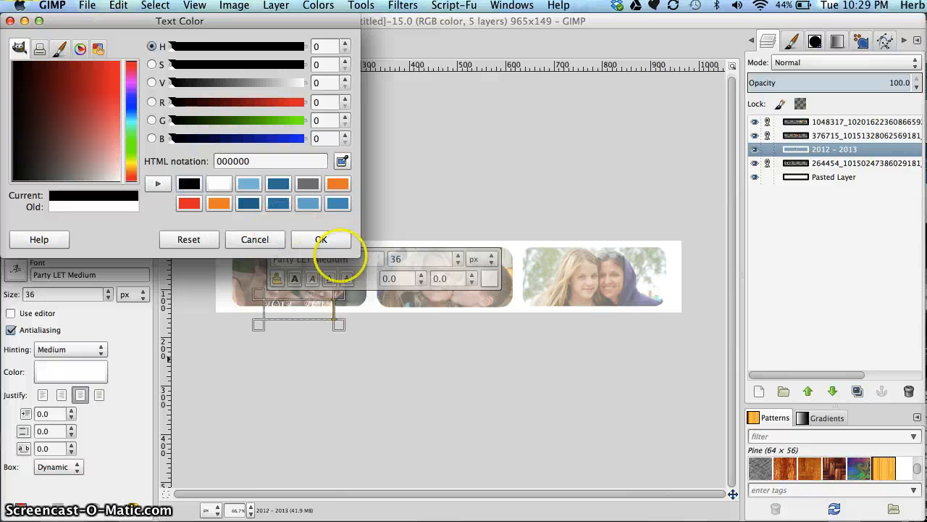
left_click(326, 239)
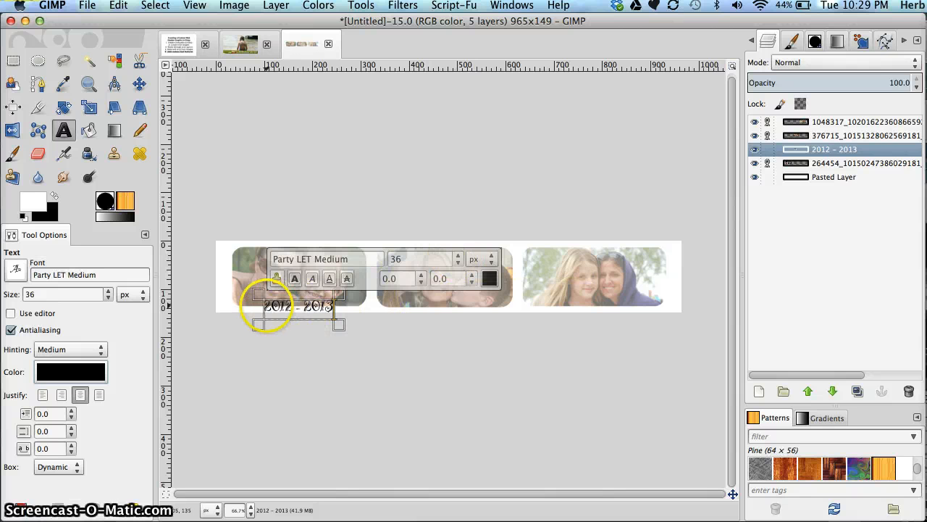
- Enlarge the whole "2012 - 2013" text to 48 px and finish text editing by switching to the Move tool
left_click(265, 306)
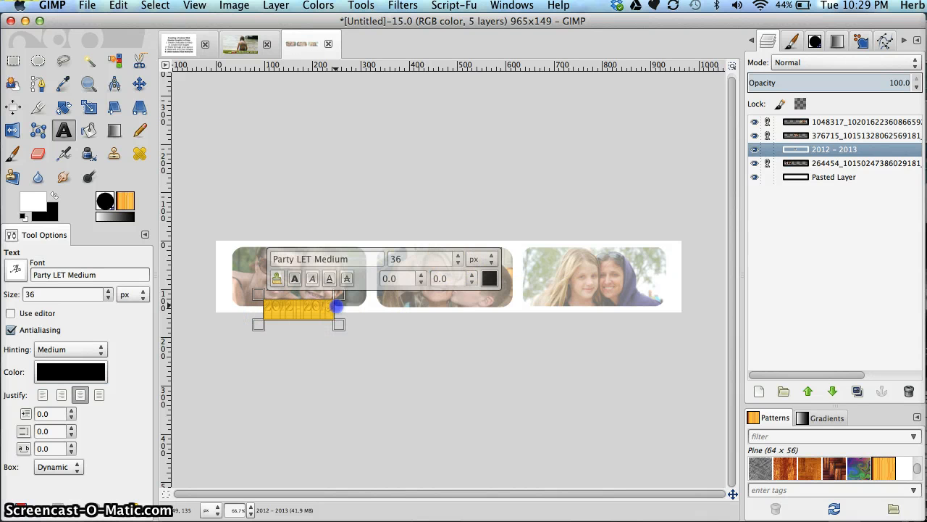
left_click(458, 255)
left_click(458, 255)
left_click(458, 255)
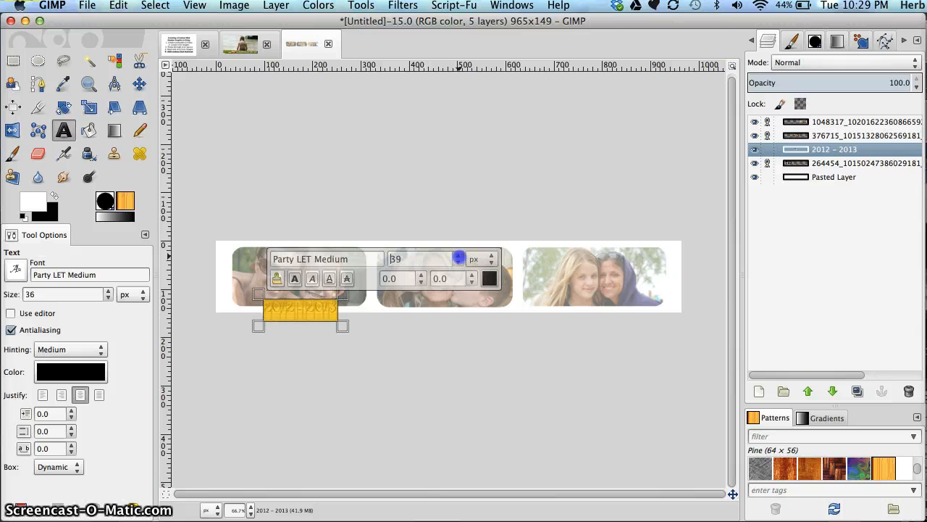
left_click(458, 255)
left_click(458, 255)
left_click(458, 255)
left_click(457, 255)
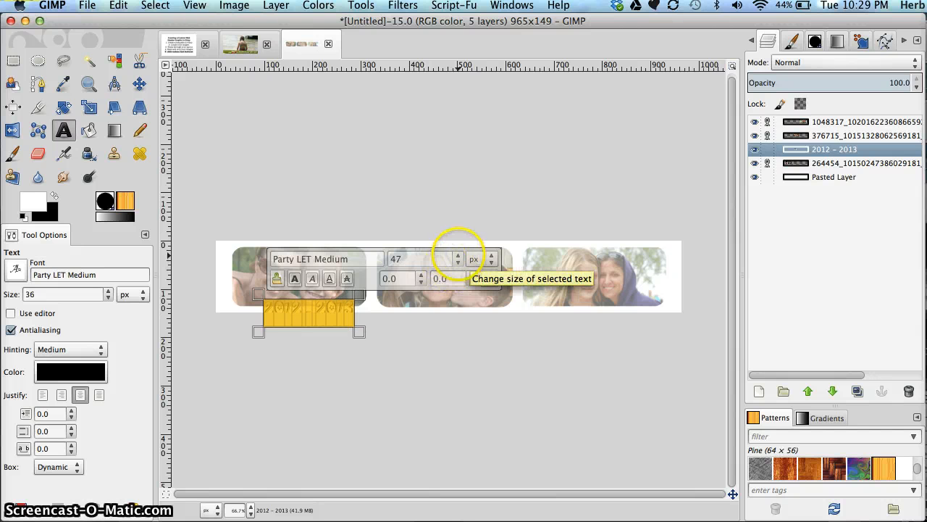
left_click(458, 255)
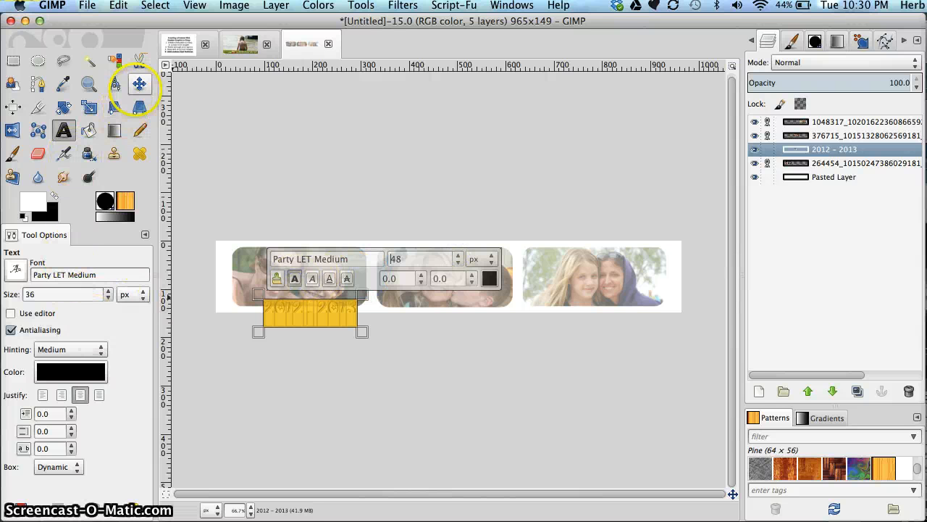
left_click(138, 84)
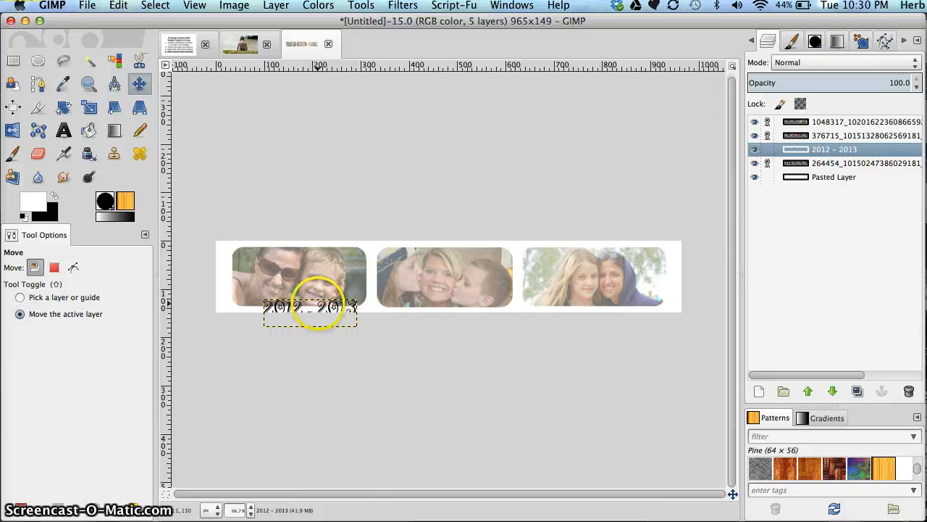
- Move the "2012 - 2013" text to the lower-left corner of the first photo and save the project as Short Header Graphic.xcf
left_click_drag(317, 306, 285, 299)
left_click(435, 196)
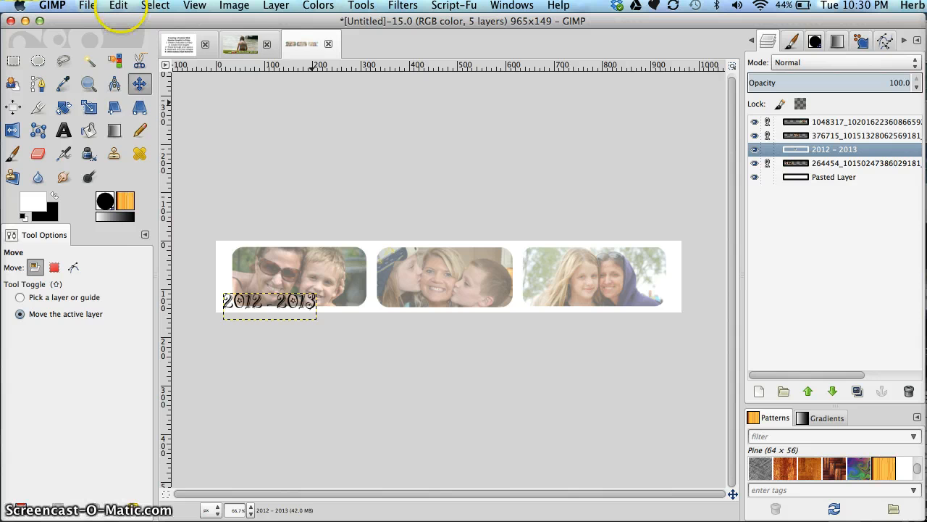
left_click(88, 5)
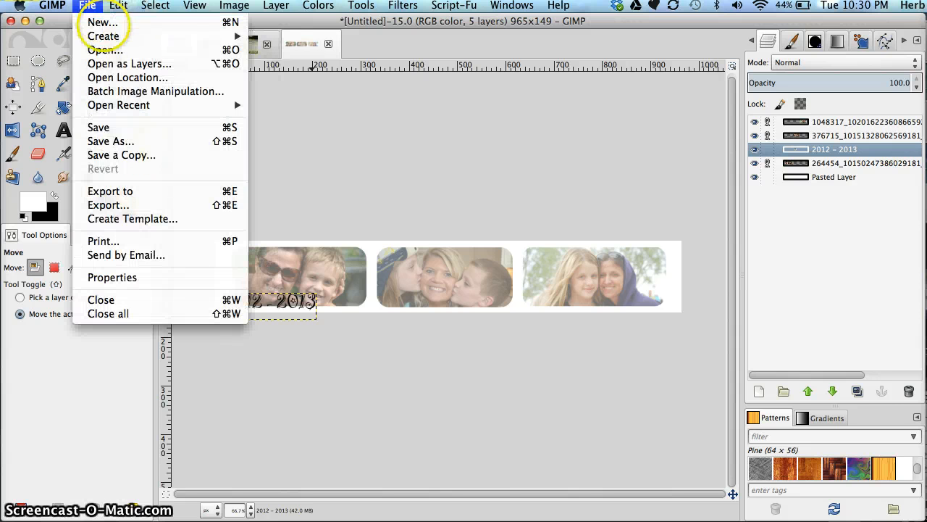
left_click(109, 141)
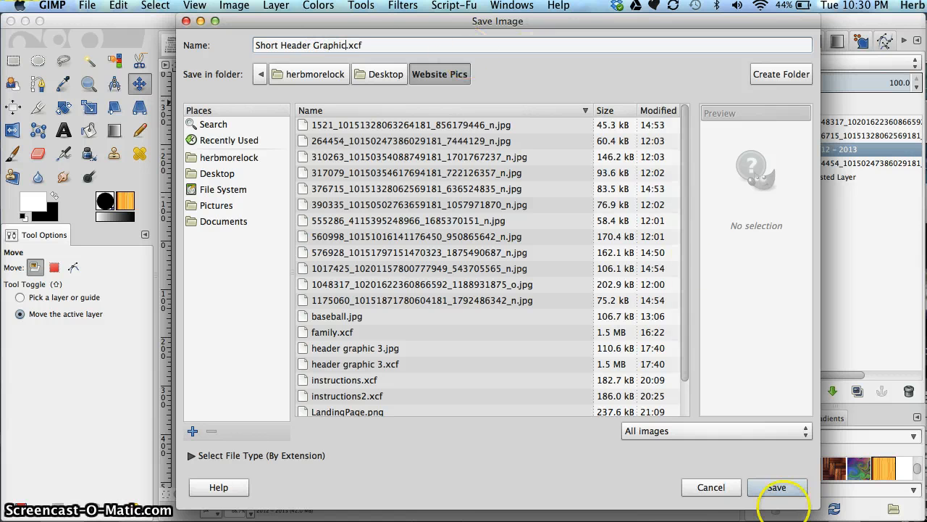
left_click(777, 487)
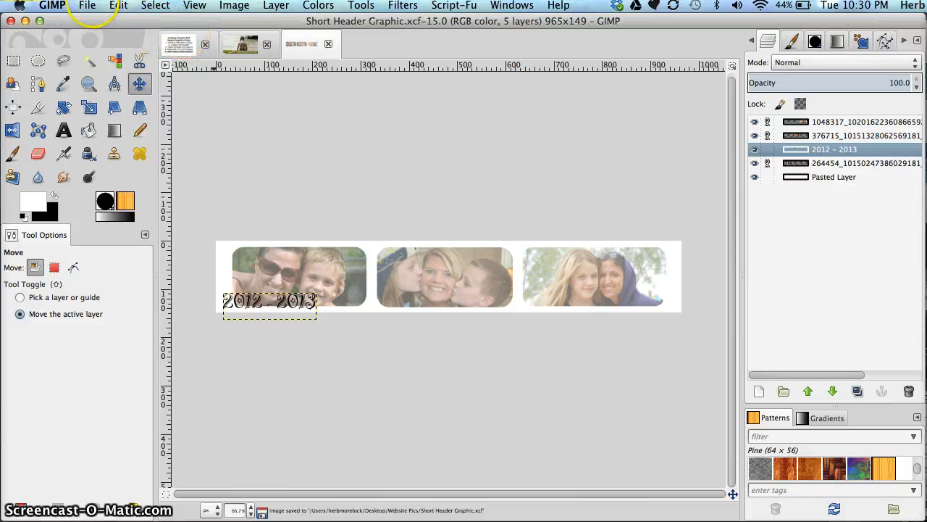
- Export the image to the Website Pics folder as Short Header Graphic.jpg with JPEG quality 100
left_click(87, 5)
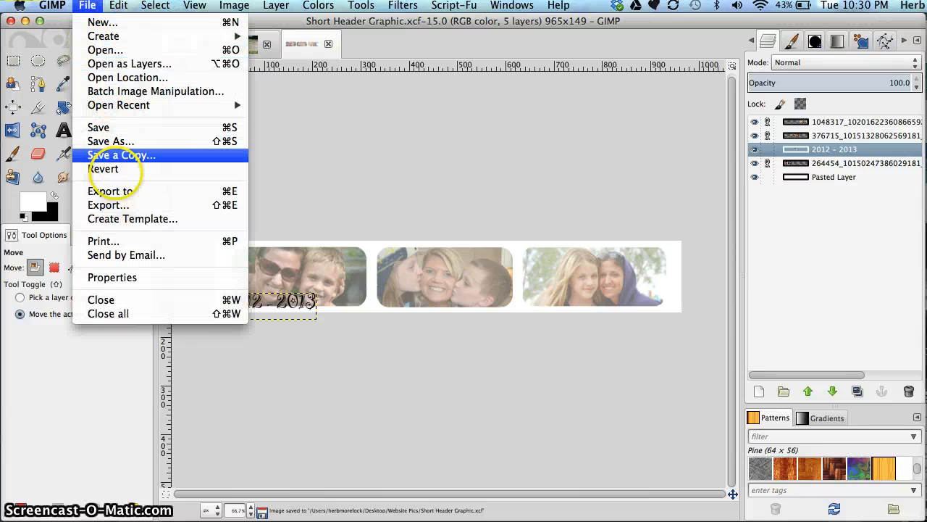
left_click(119, 205)
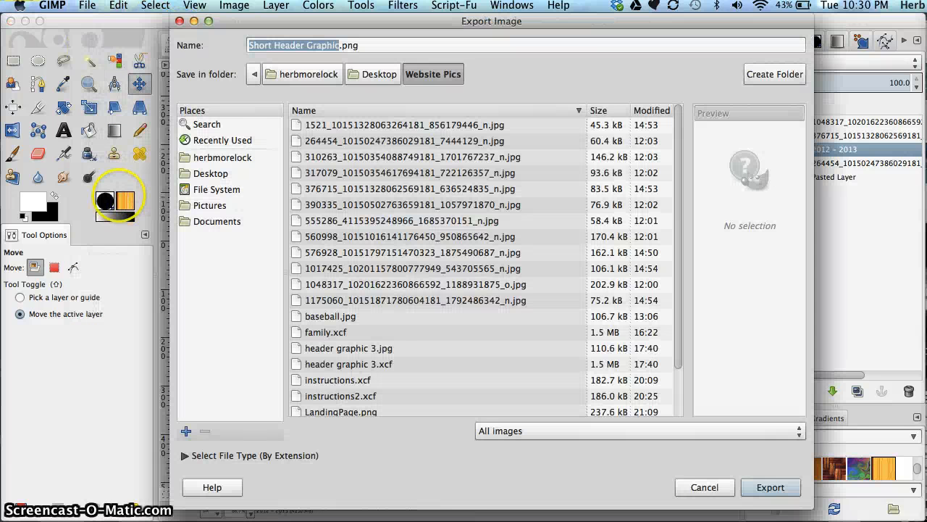
double_click(370, 46)
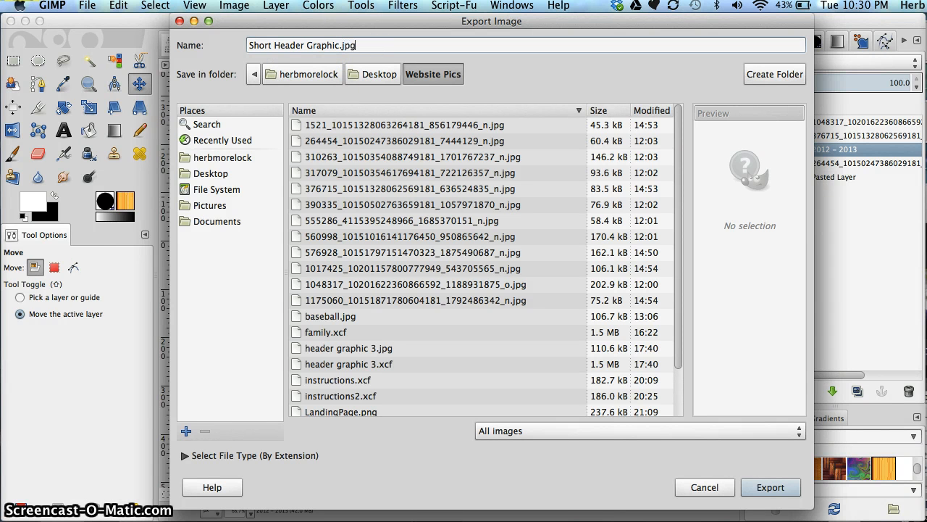
left_click(770, 488)
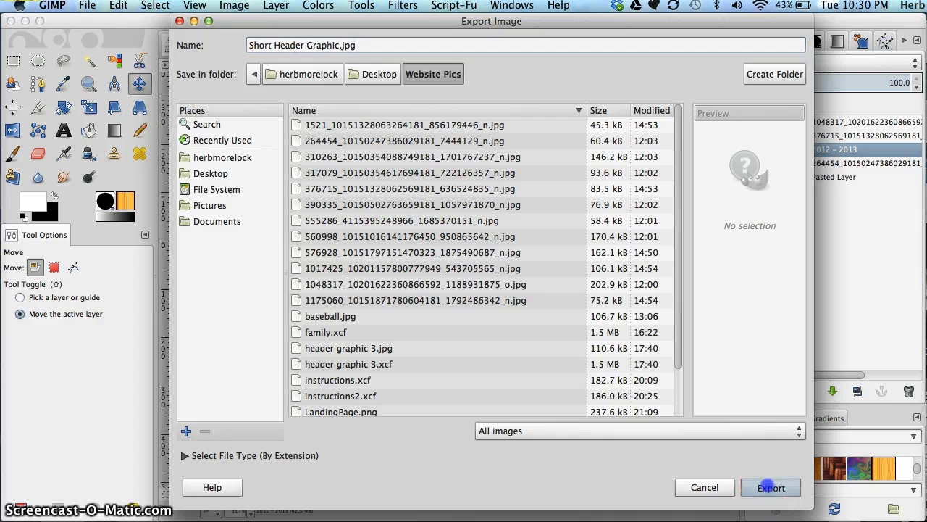
left_click(106, 49)
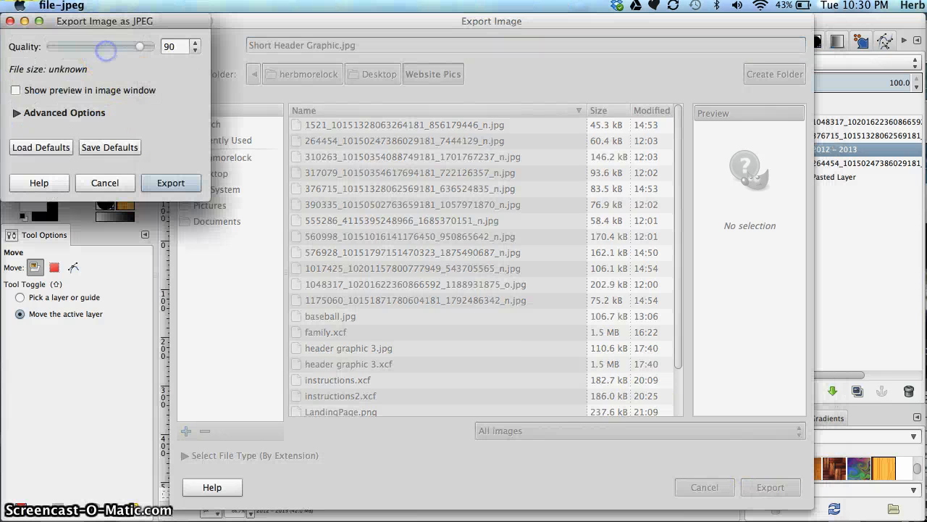
left_click_drag(139, 46, 150, 48)
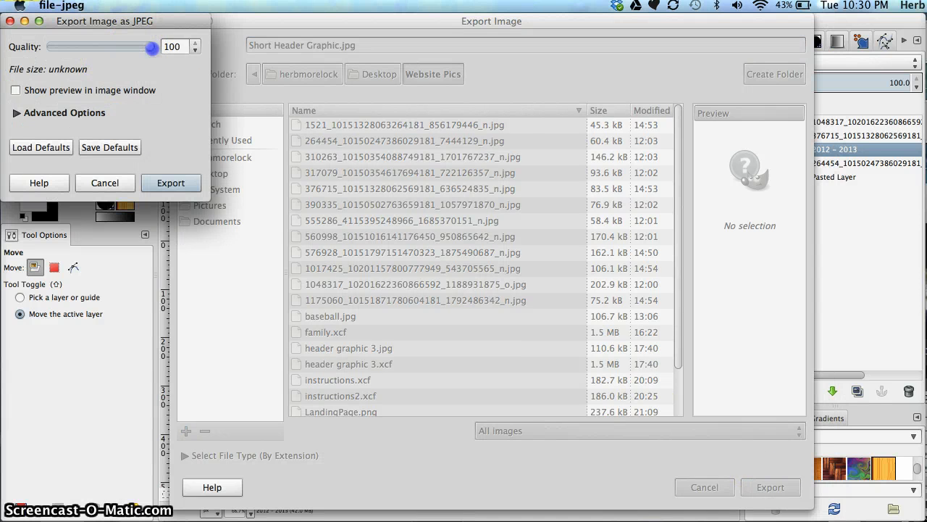
left_click(173, 184)
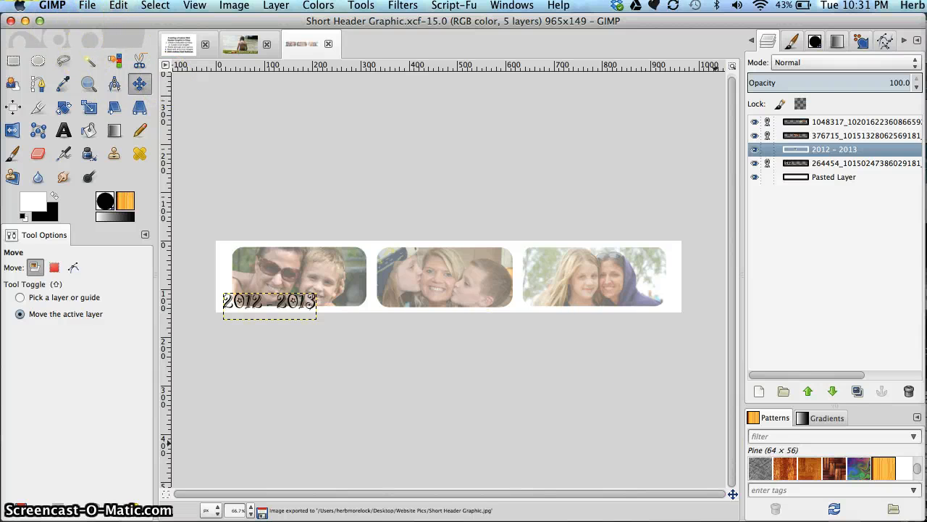
- Switch to the Weebly editor in Chrome and upload Short Header Graphic.jpg from Website Pics as the page's header image
left_click(757, 518)
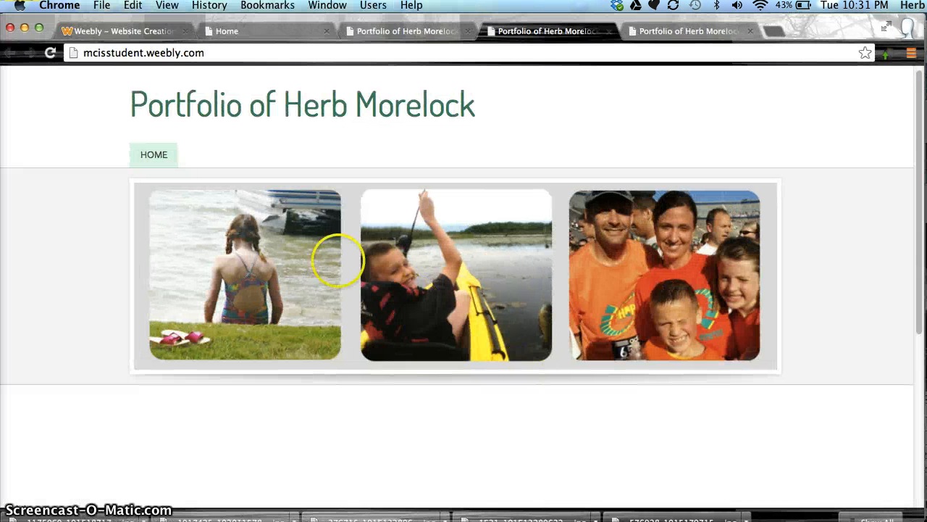
left_click(148, 32)
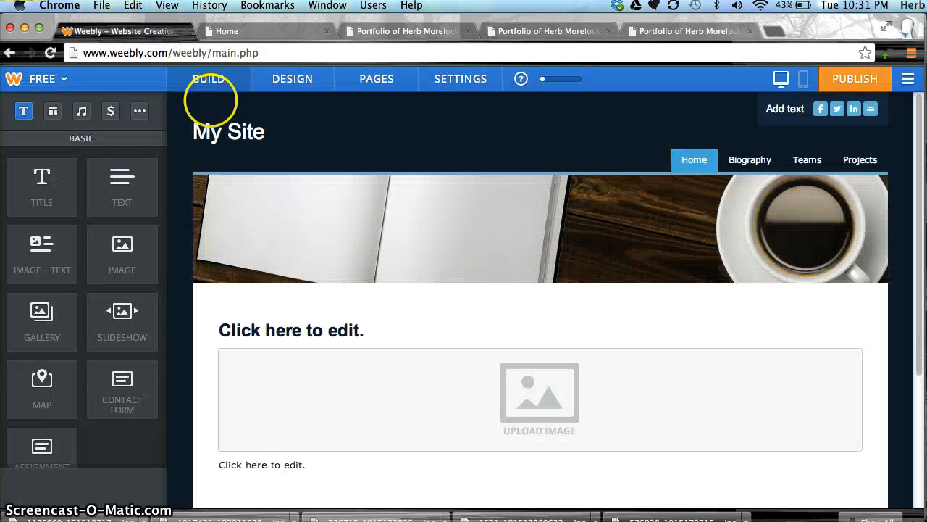
left_click(790, 193)
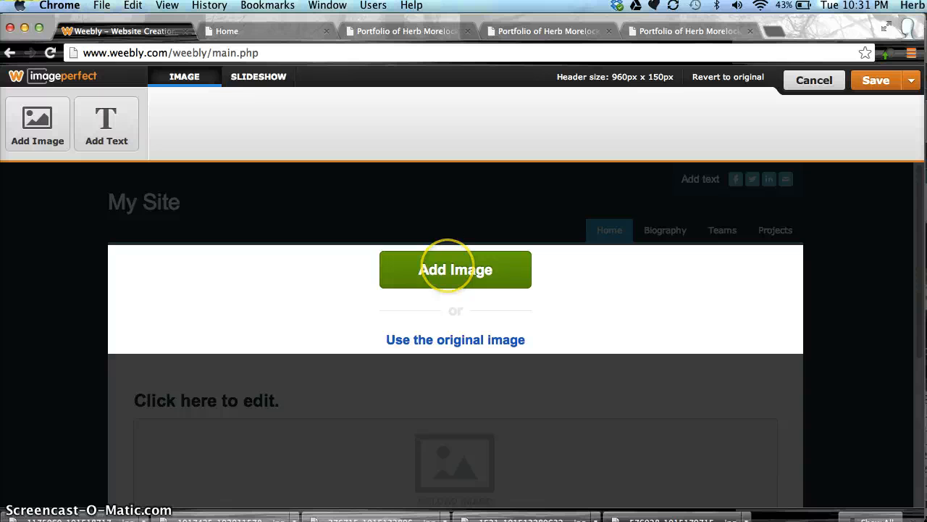
left_click(436, 268)
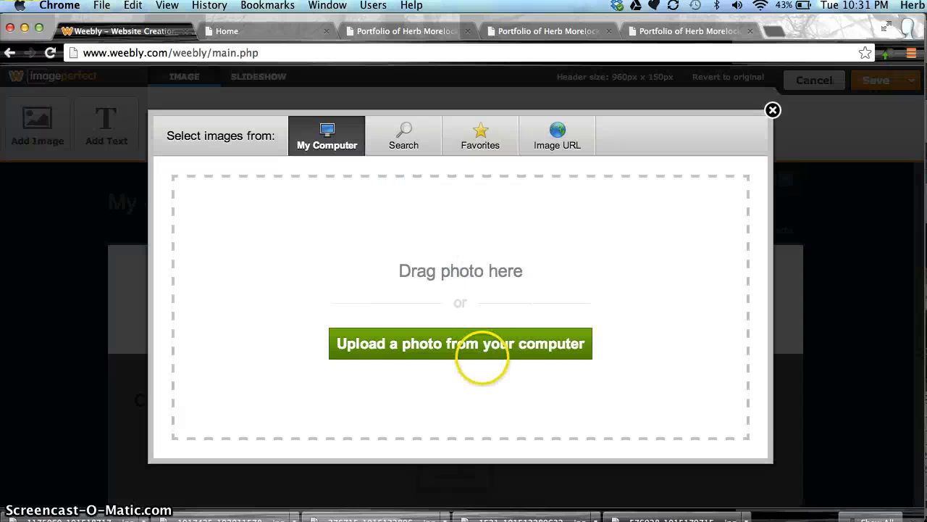
left_click(481, 348)
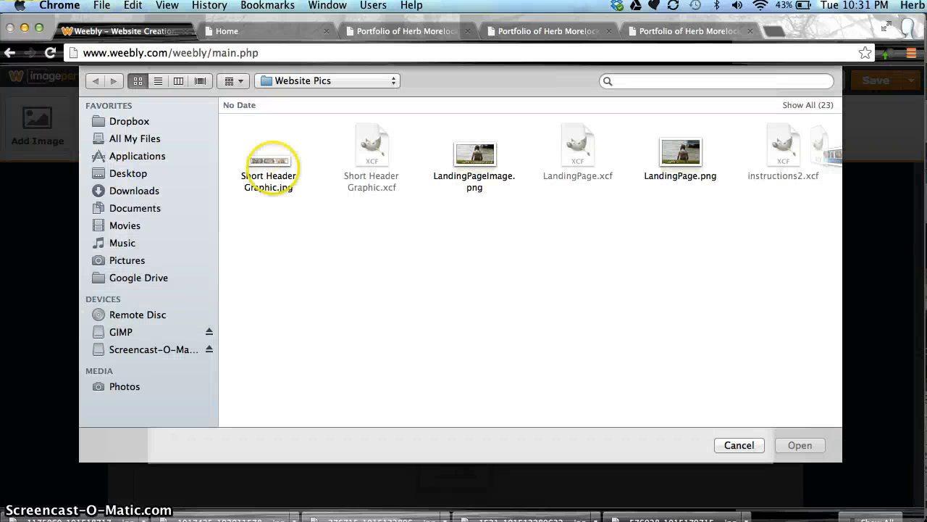
double_click(258, 159)
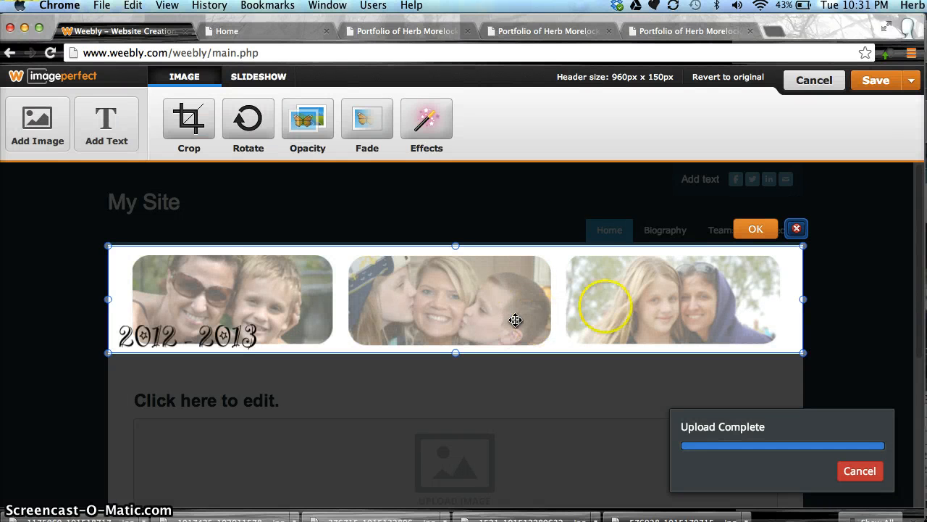
- Accept the uploaded header image's placement and save the header to all pages
left_click(757, 229)
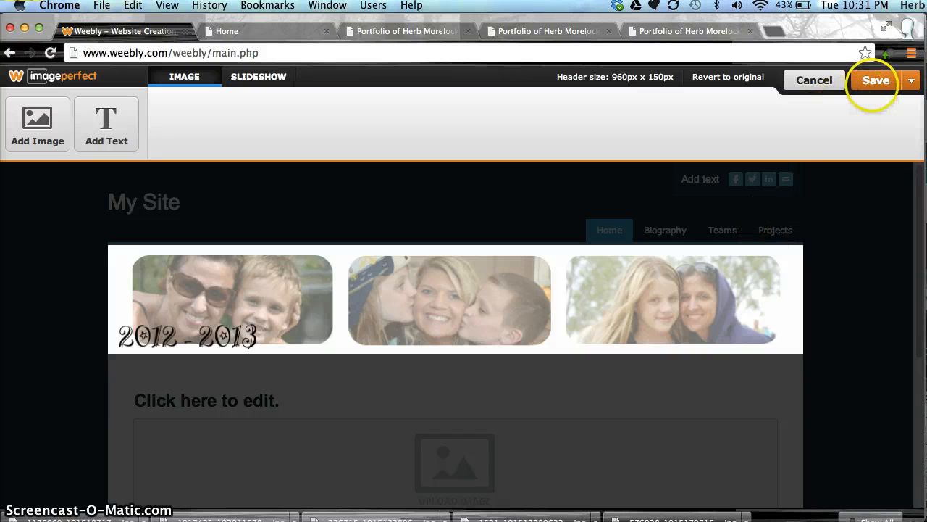
left_click(911, 80)
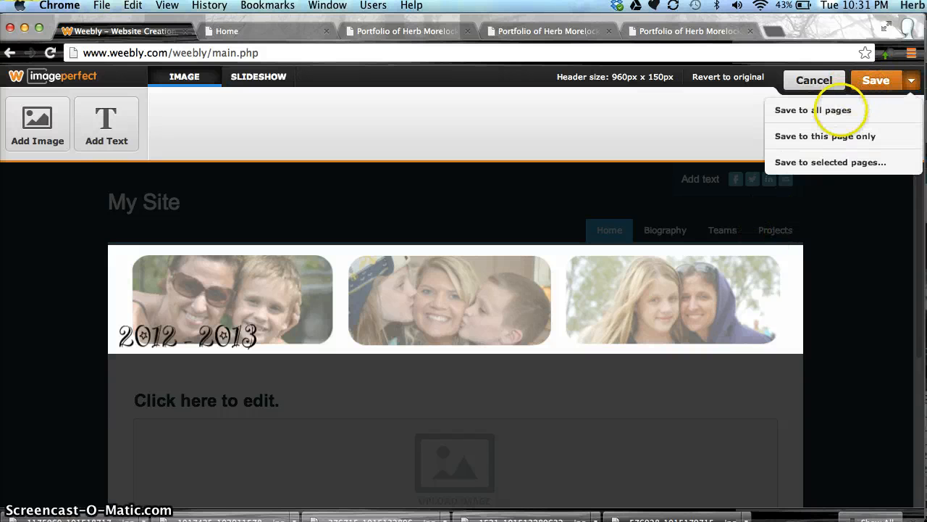
left_click(837, 109)
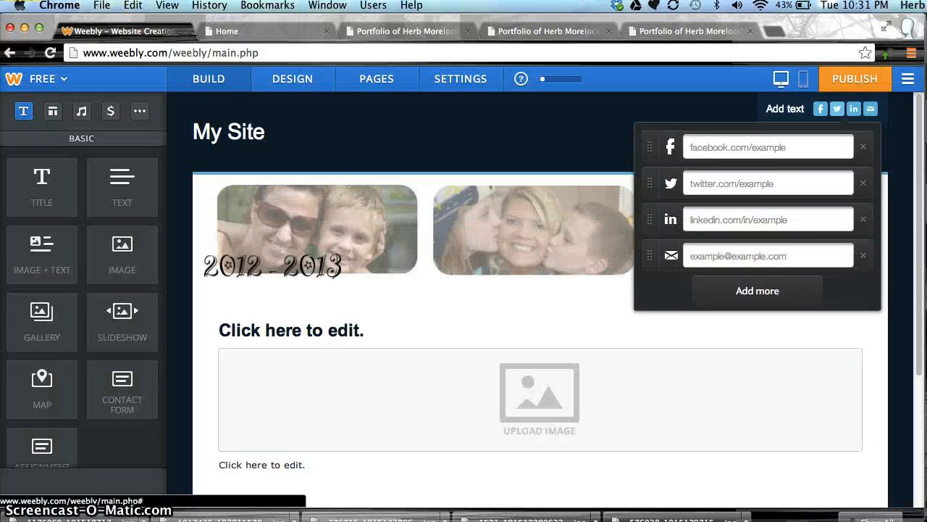
left_click(577, 121)
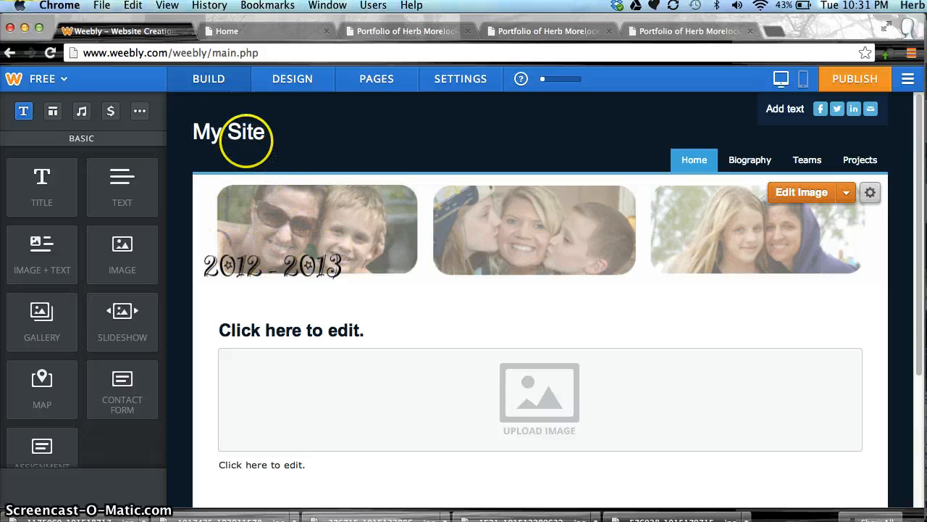
- Replace the site title "My Site" with "Family Portfolio"
left_click(243, 134)
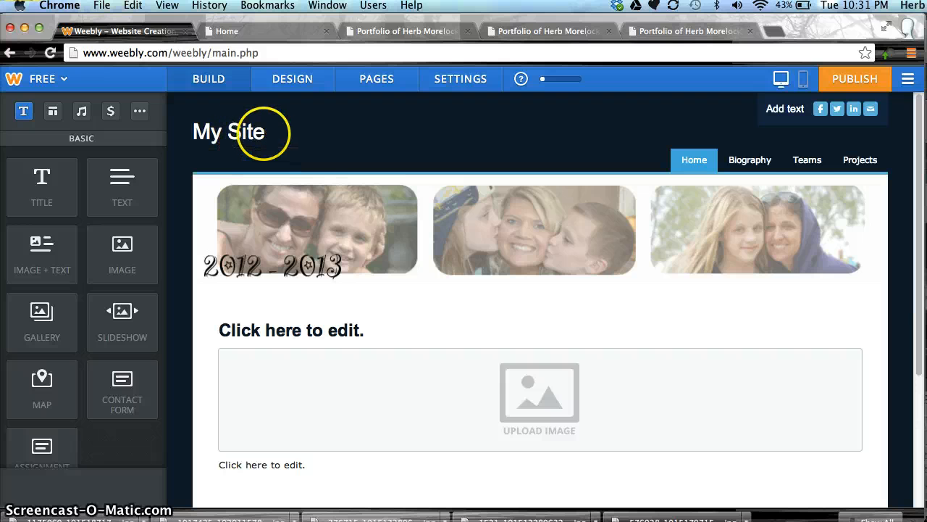
left_click_drag(262, 131, 212, 133)
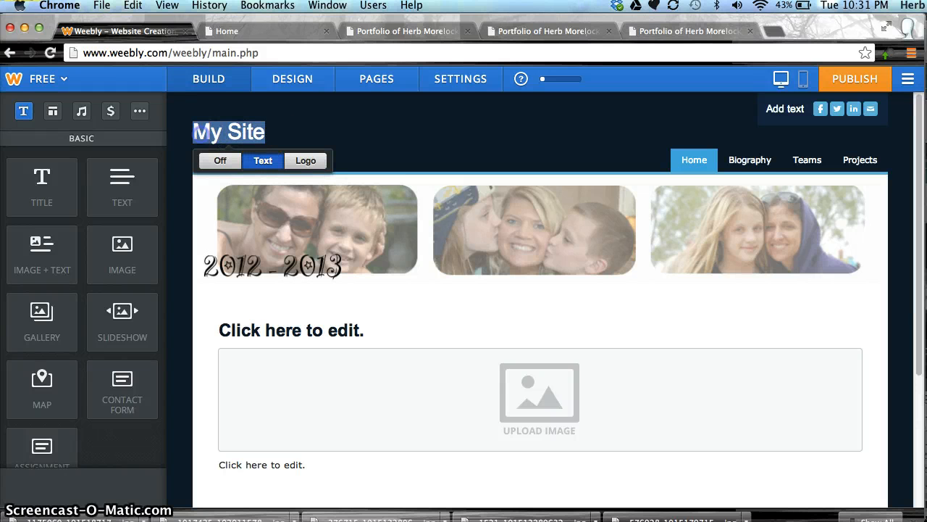
type("Family Portfolio")
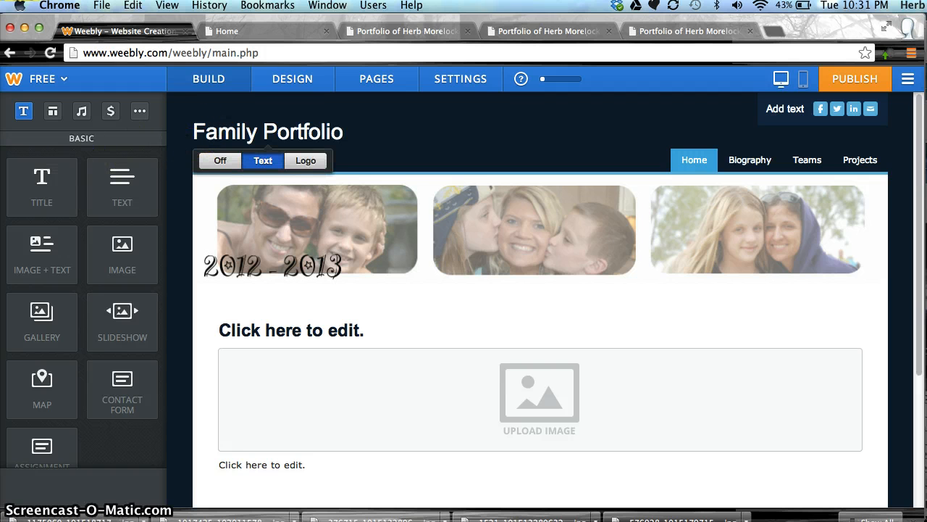
- Open the font settings for the site title in the design options and set its font to Cantarell
left_click(302, 81)
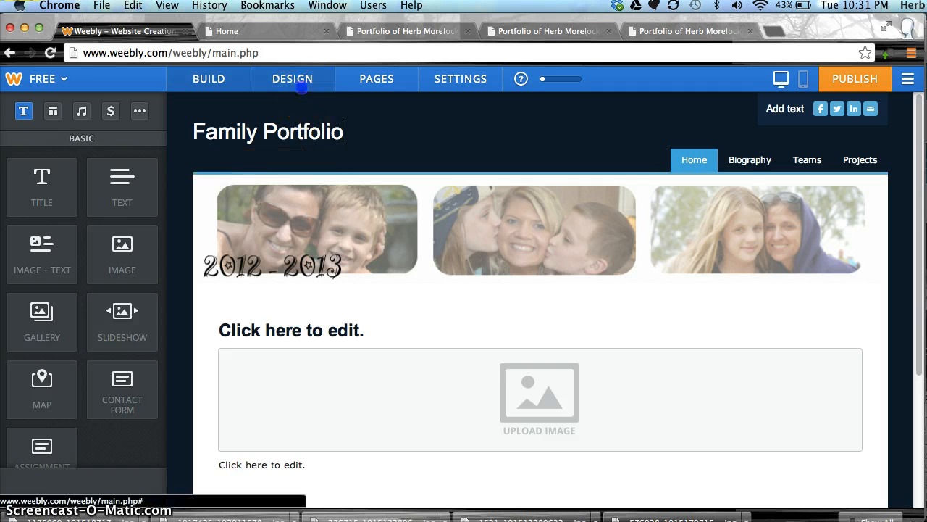
left_click(143, 185)
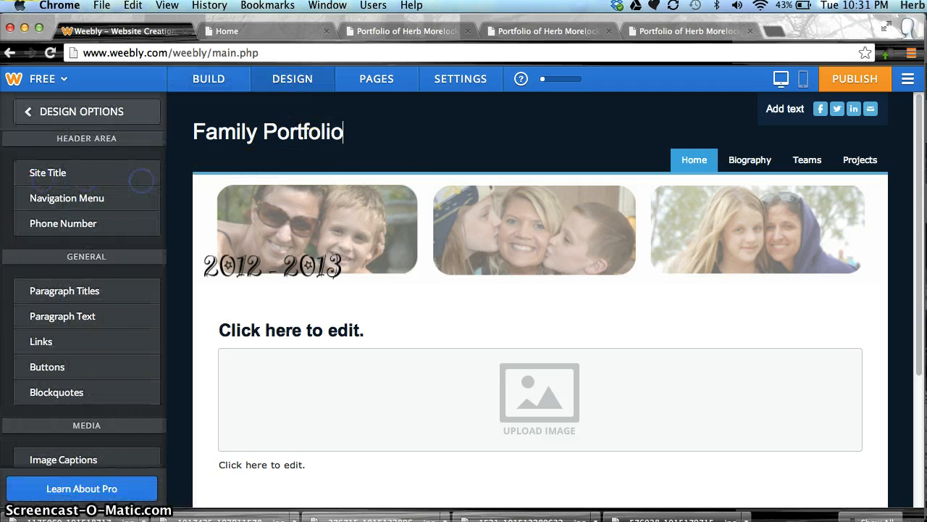
left_click(50, 173)
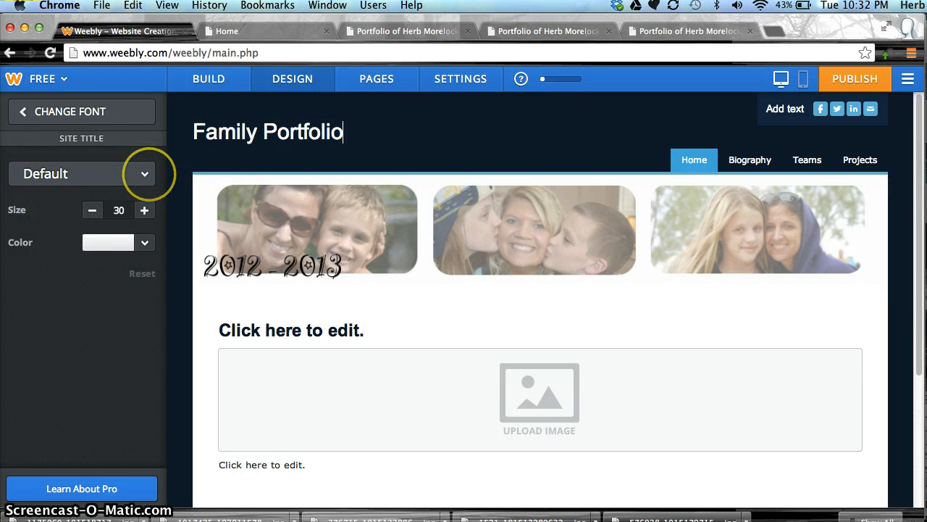
left_click(61, 117)
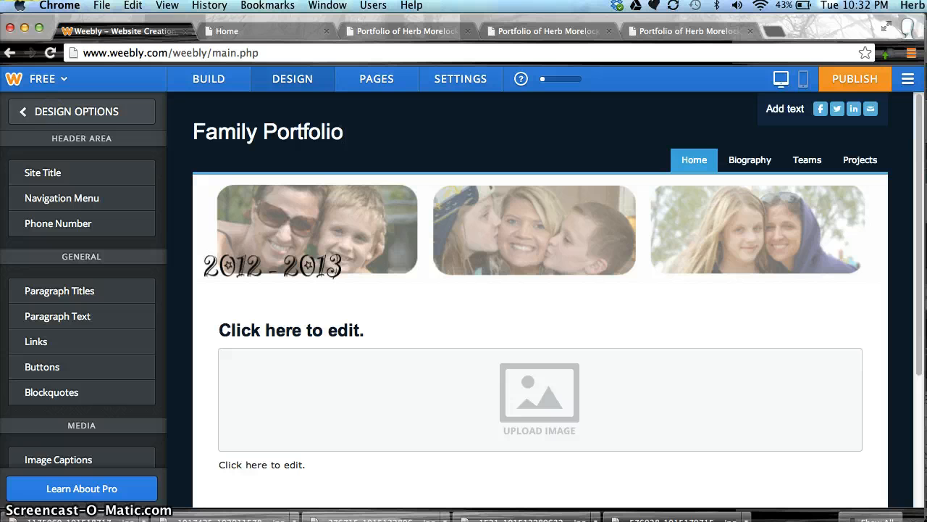
left_click(53, 112)
left_click(134, 177)
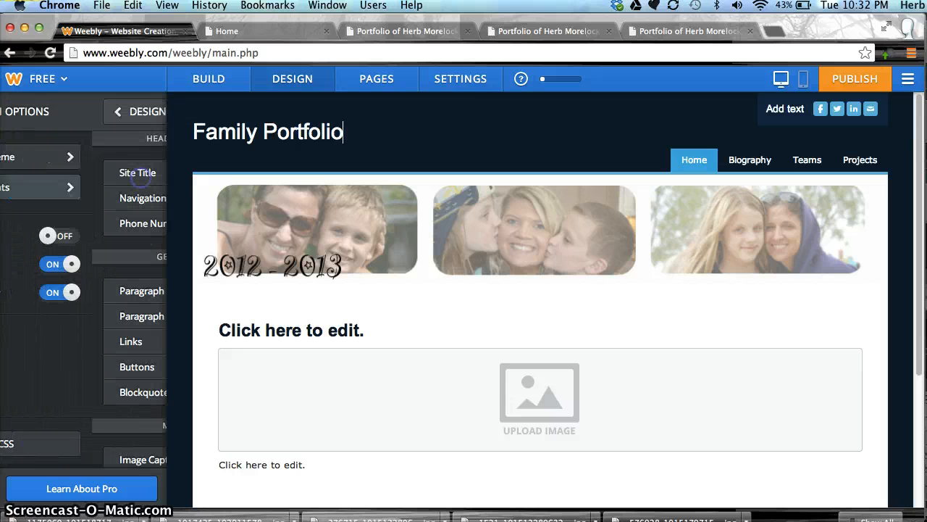
left_click(65, 172)
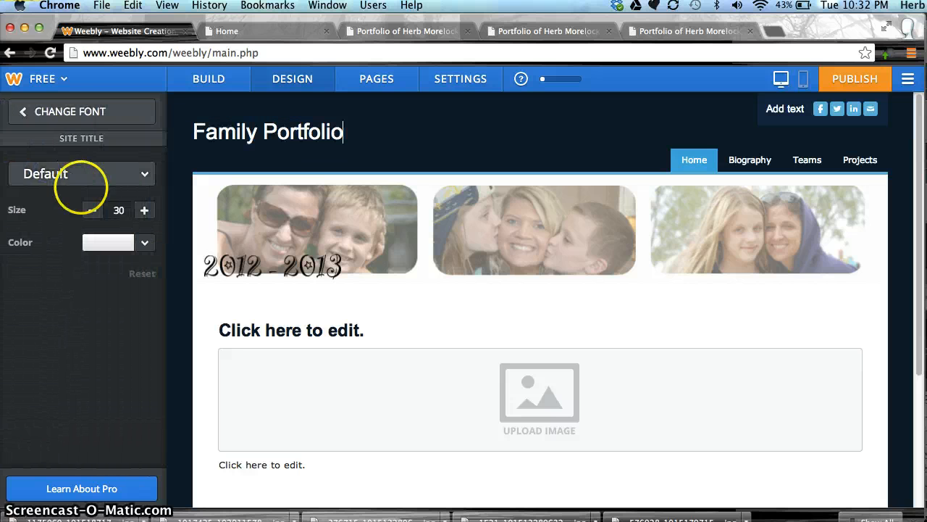
left_click(144, 174)
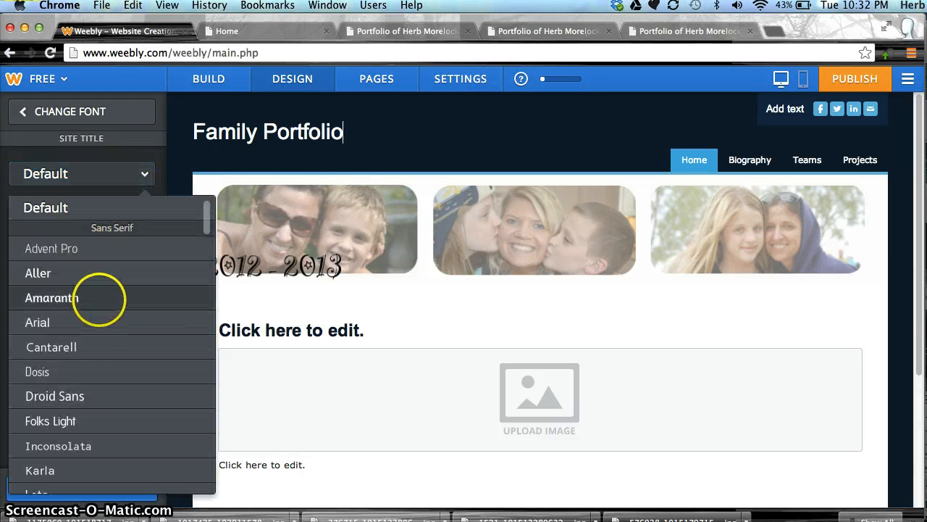
left_click(76, 347)
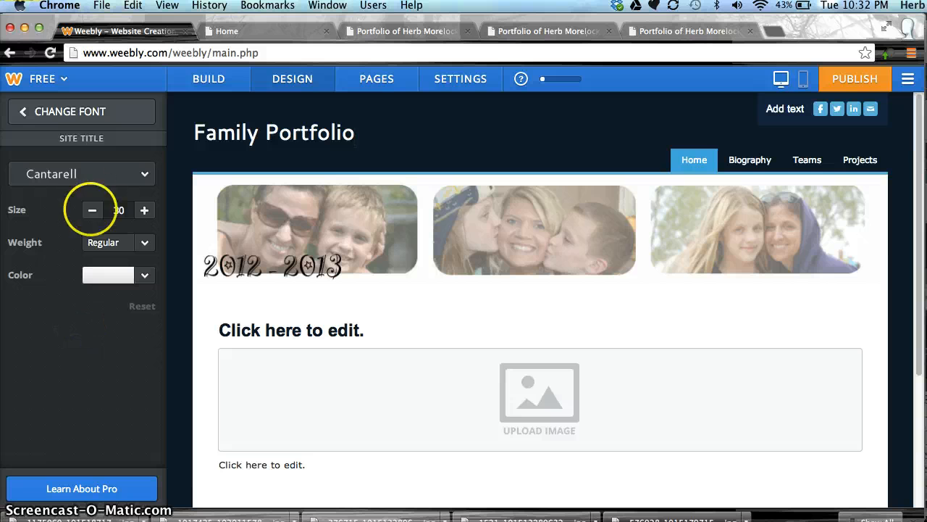
- Change the site title's font to Dosis and increase its size to 55
left_click(131, 174)
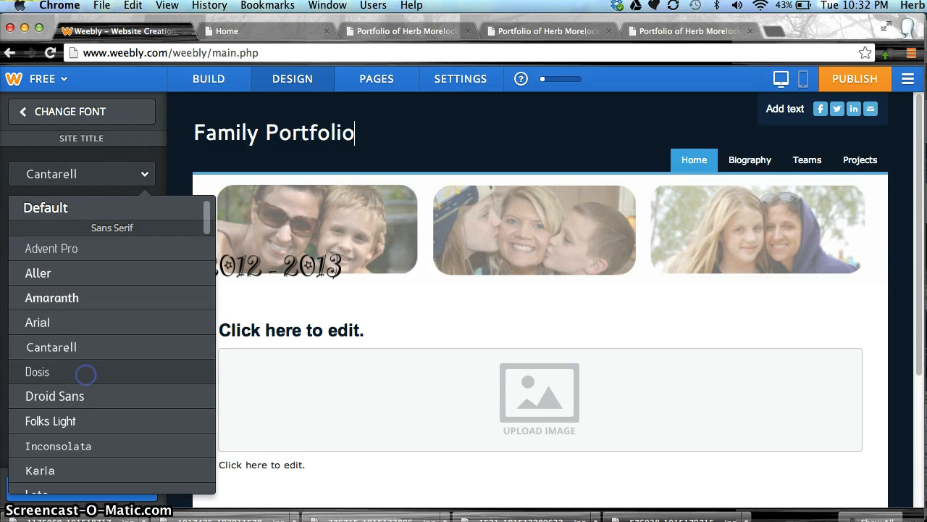
left_click(73, 372)
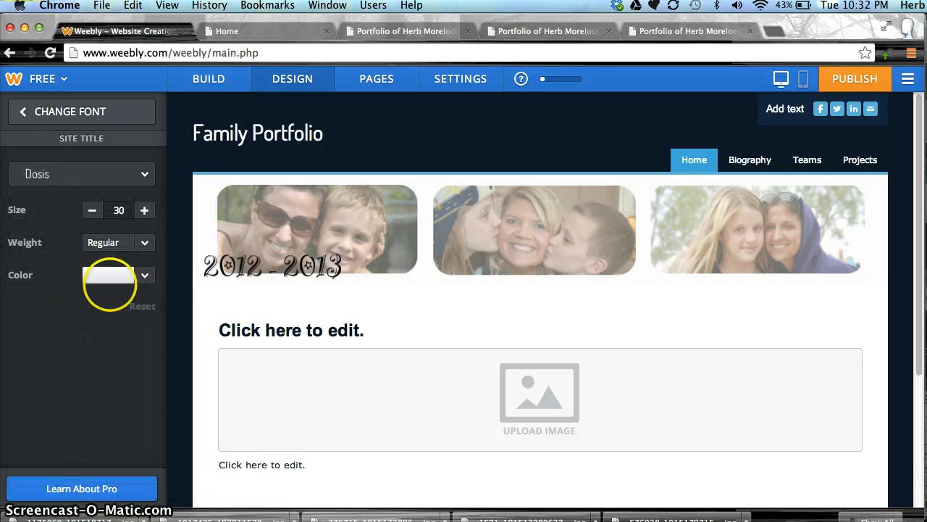
left_click(144, 211)
left_click(144, 210)
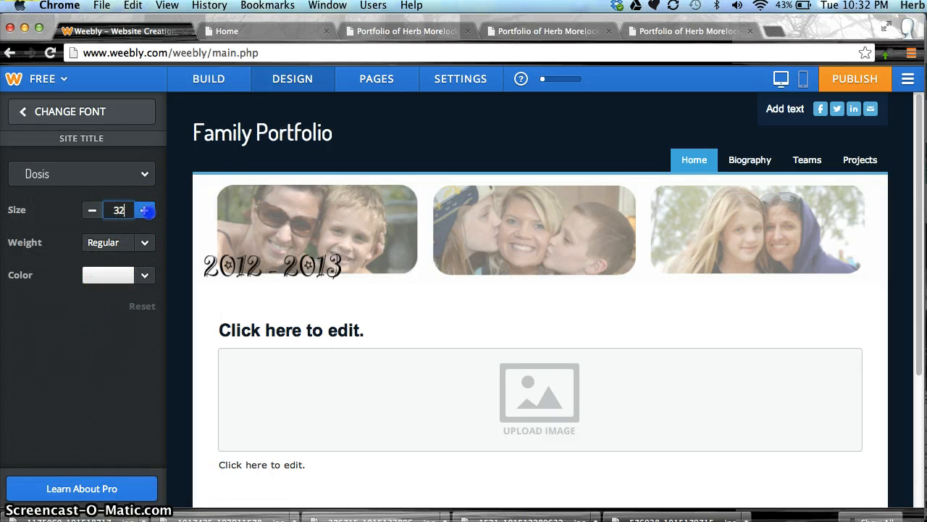
left_click(144, 210)
left_click(144, 210)
left_click(145, 210)
left_click(144, 210)
left_click(144, 210)
left_click(144, 210)
left_click(144, 210)
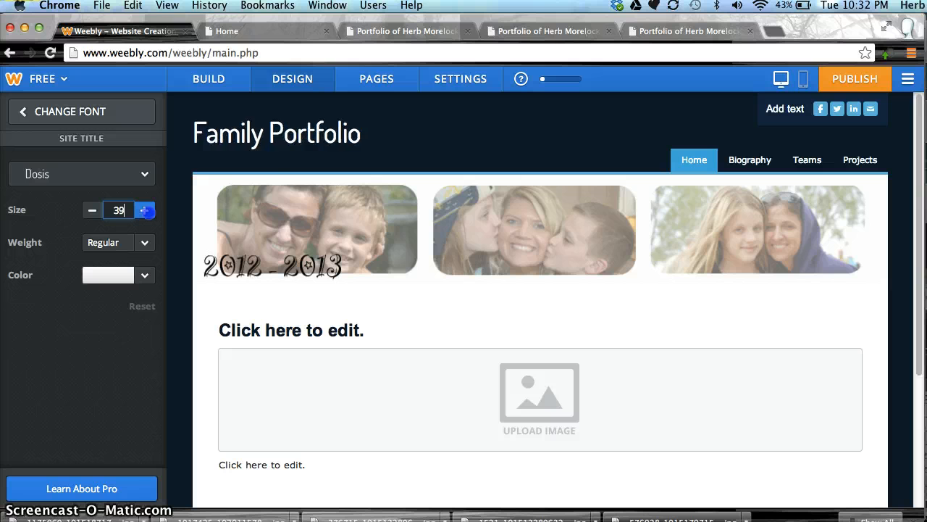
left_click(144, 210)
left_click(144, 211)
left_click(144, 210)
left_click(144, 210)
left_click(144, 211)
left_click(144, 210)
left_click(144, 210)
left_click(144, 210)
left_click(144, 210)
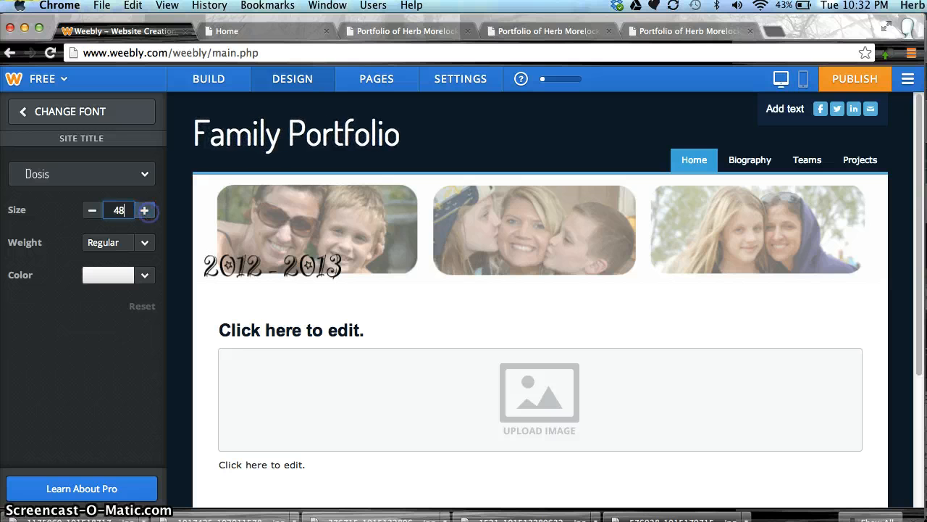
left_click(144, 210)
left_click(144, 210)
left_click(144, 211)
left_click(144, 210)
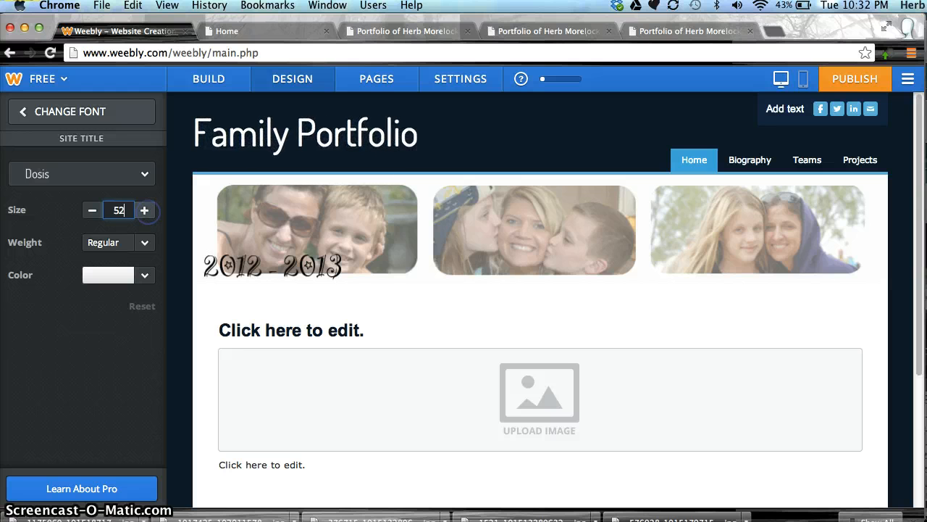
left_click(144, 210)
left_click(144, 210)
left_click(144, 210)
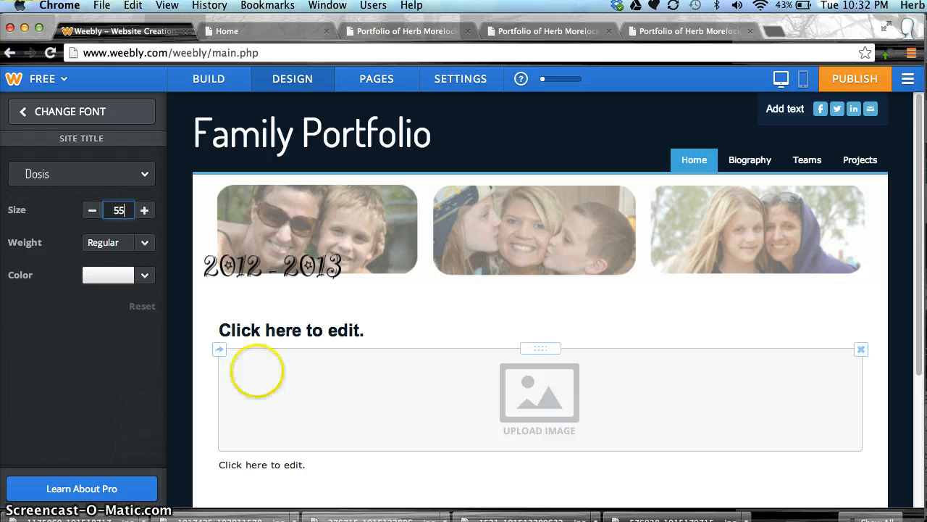
mouse_move(295, 235)
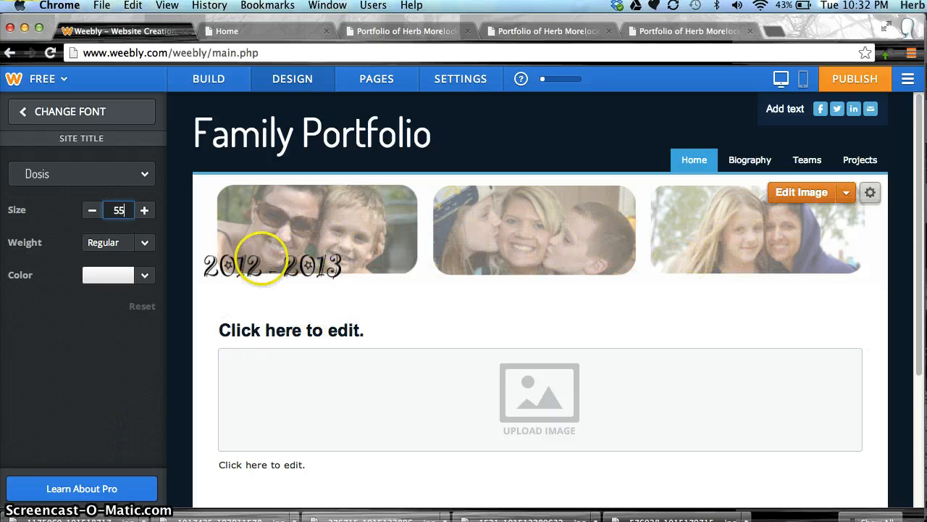
mouse_move(215, 134)
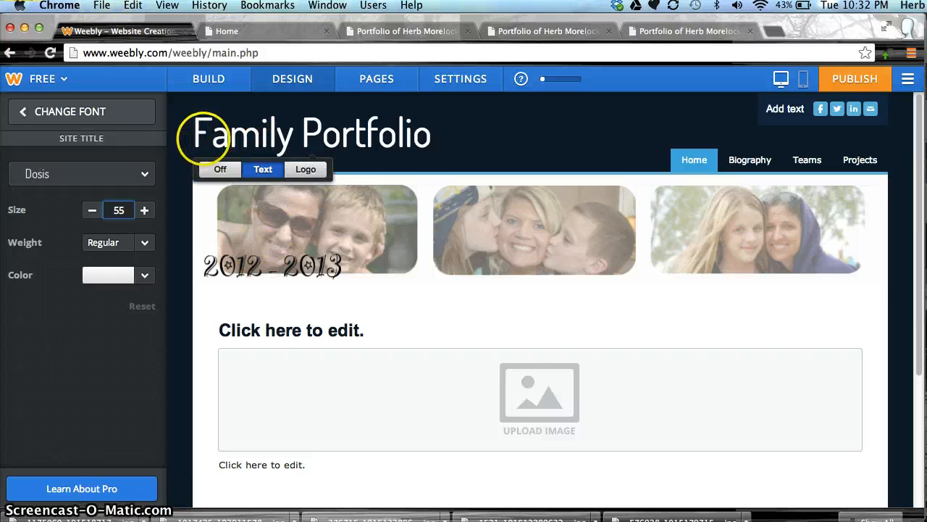